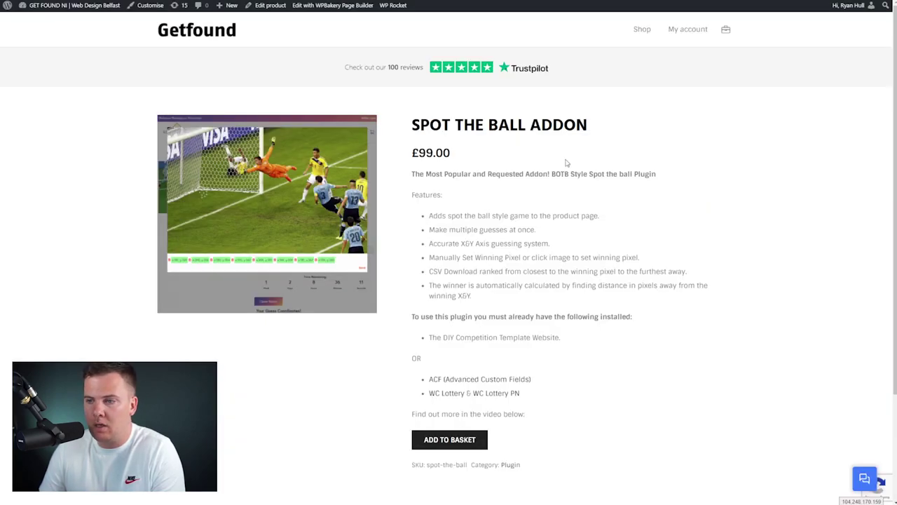
click(307, 204)
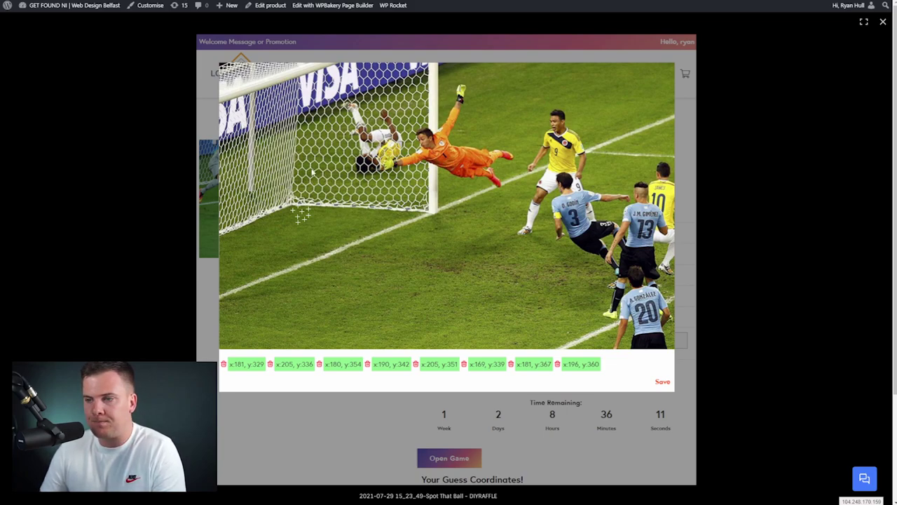
click(302, 229)
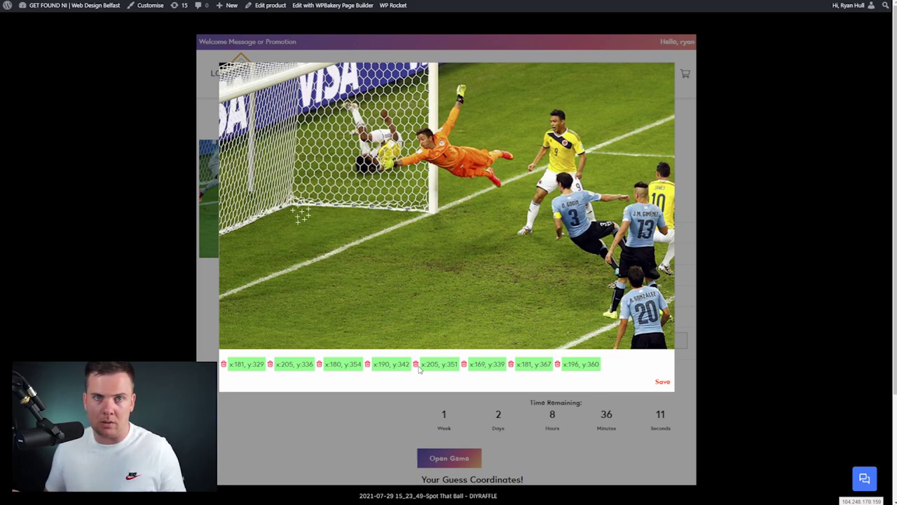
click(384, 261)
drag(411, 124, 560, 123)
click(569, 123)
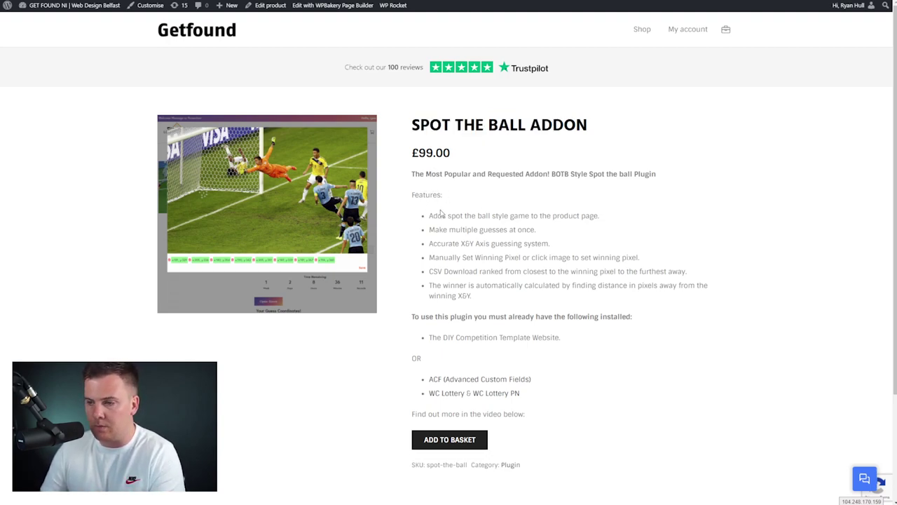
drag(429, 216, 607, 216)
click(483, 225)
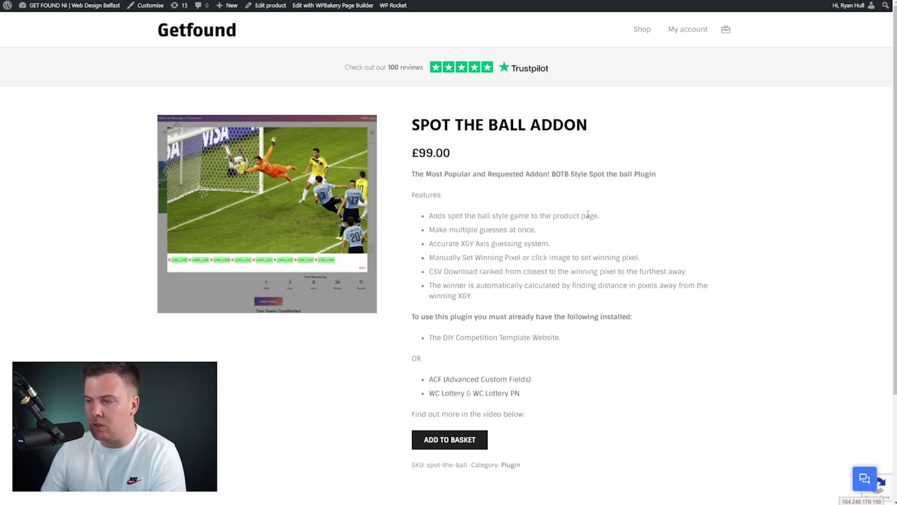
drag(429, 230, 537, 230)
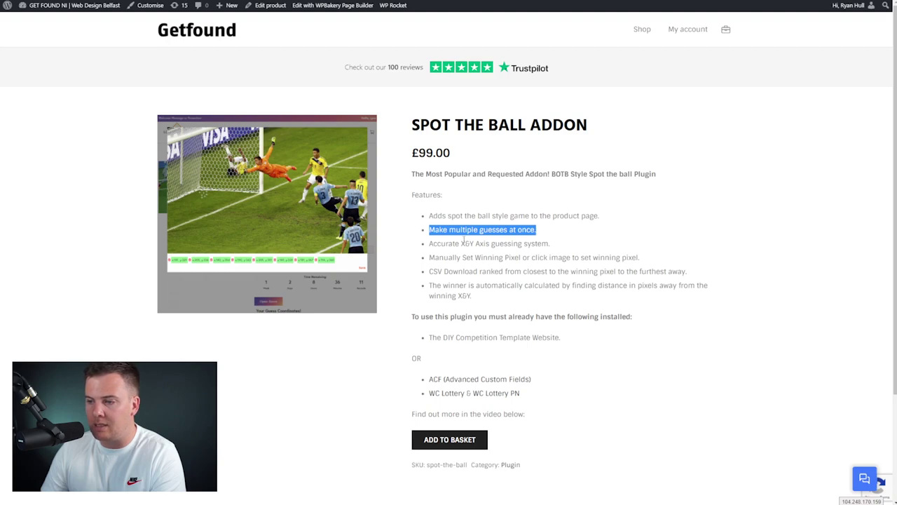
drag(429, 243, 475, 244)
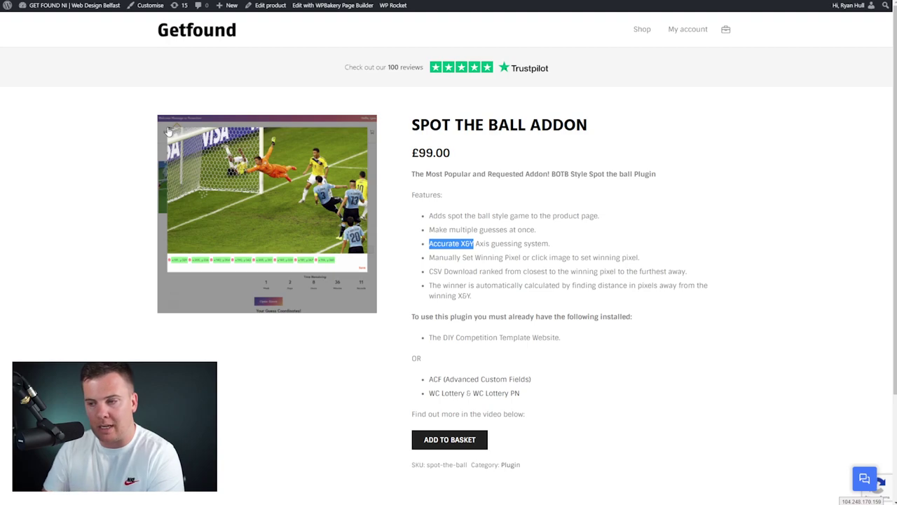
drag(436, 259, 593, 271)
click(521, 259)
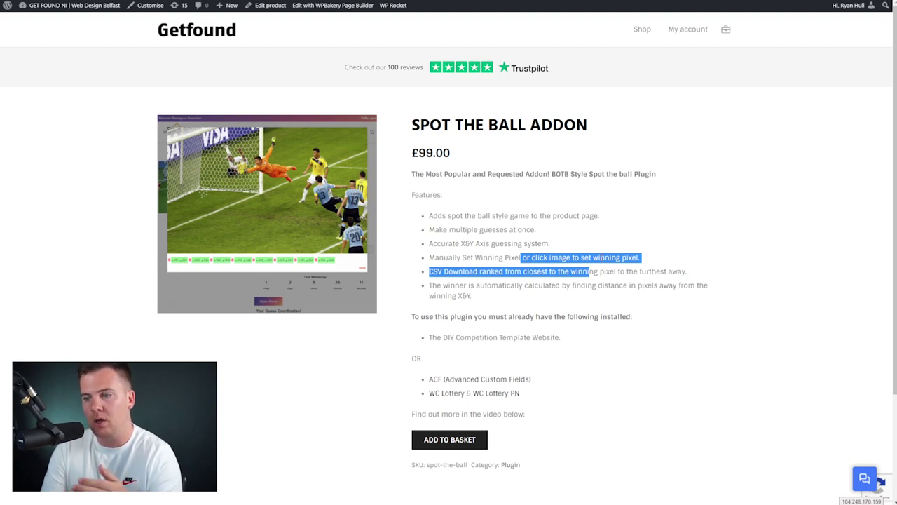
click(528, 285)
drag(429, 272, 512, 271)
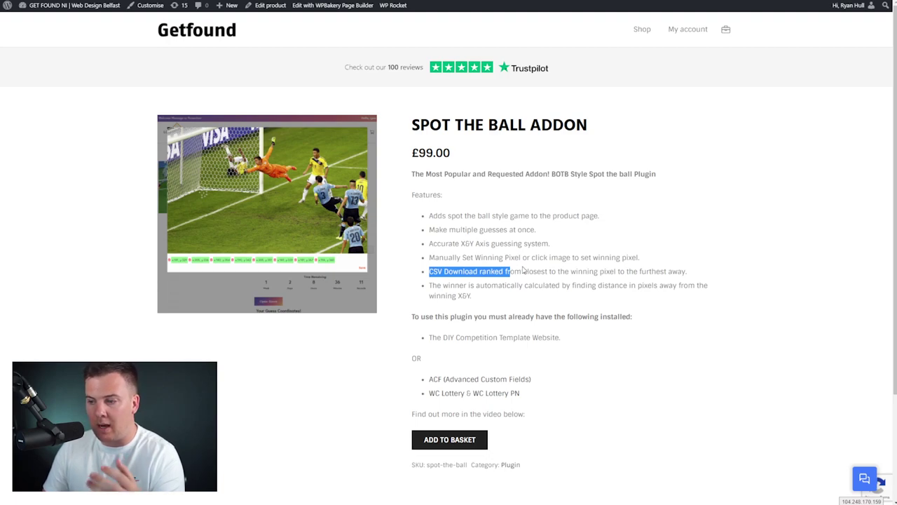
click(585, 261)
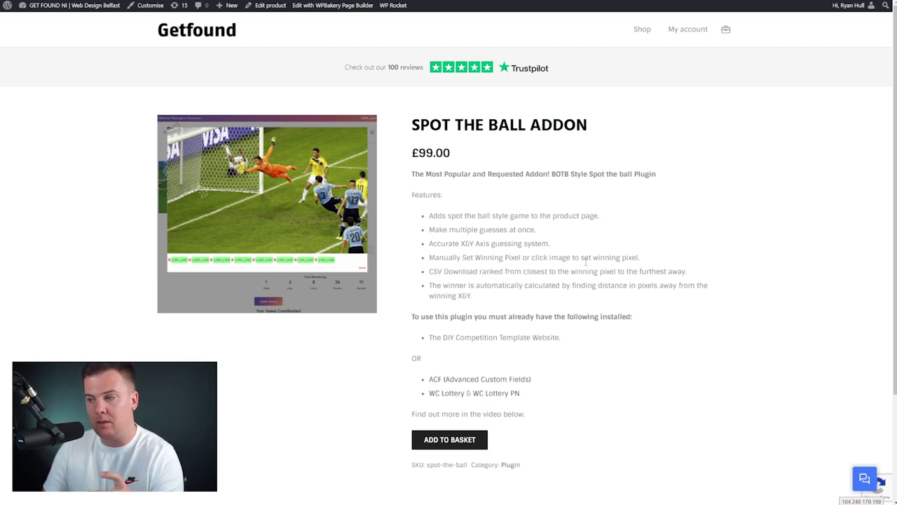
drag(619, 271, 673, 272)
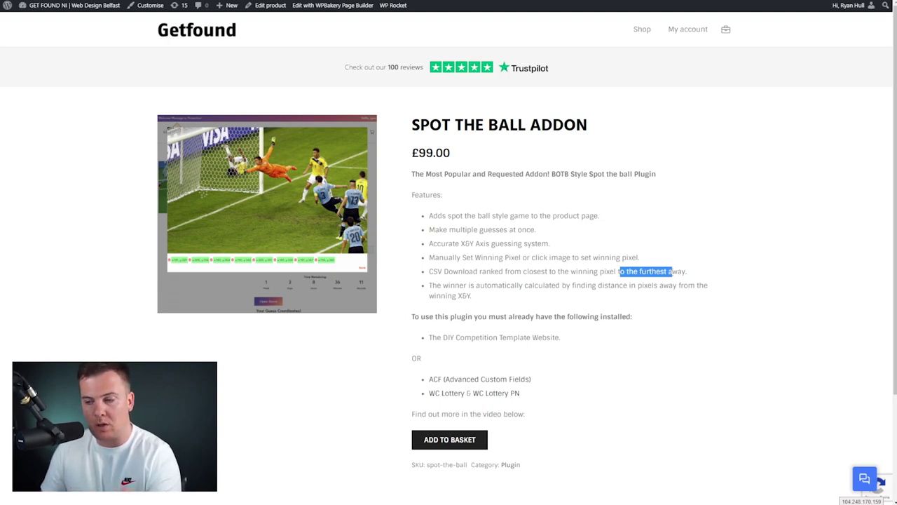
click(505, 288)
drag(429, 285, 659, 285)
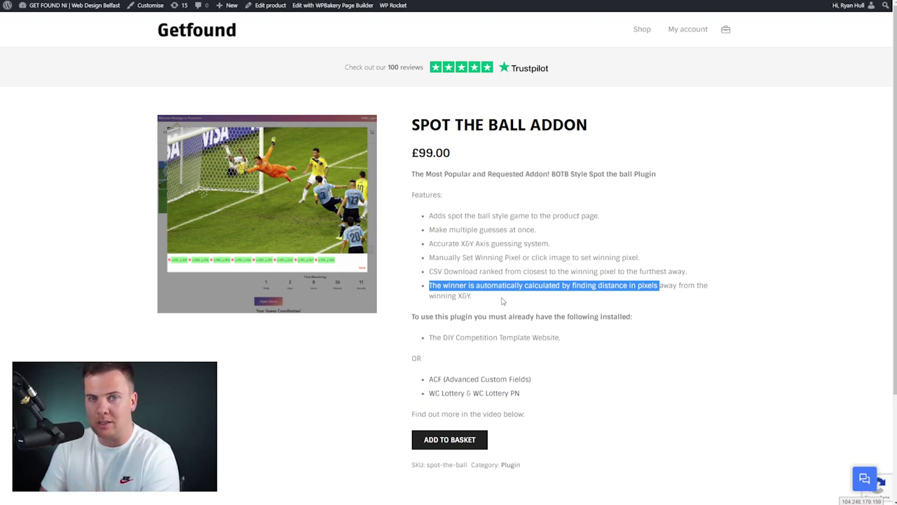
scroll(465, 304, down, 2)
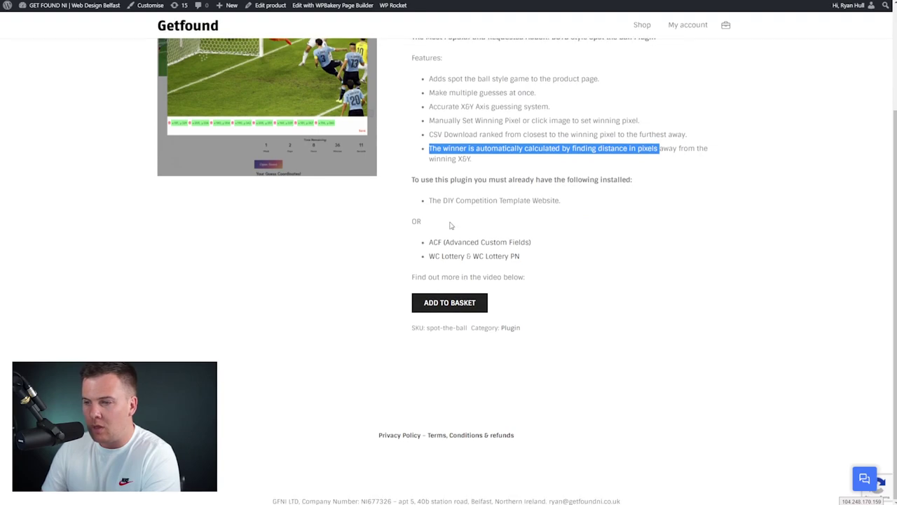
drag(430, 202, 572, 201)
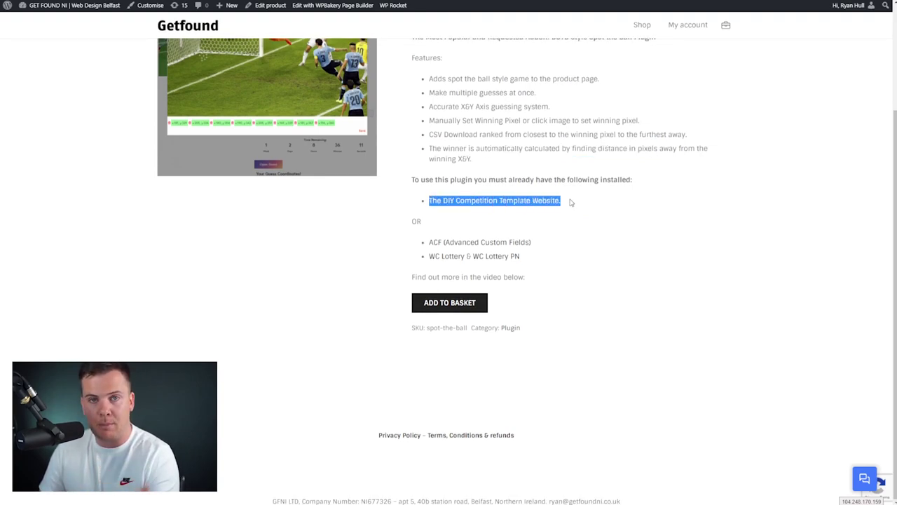
click(570, 201)
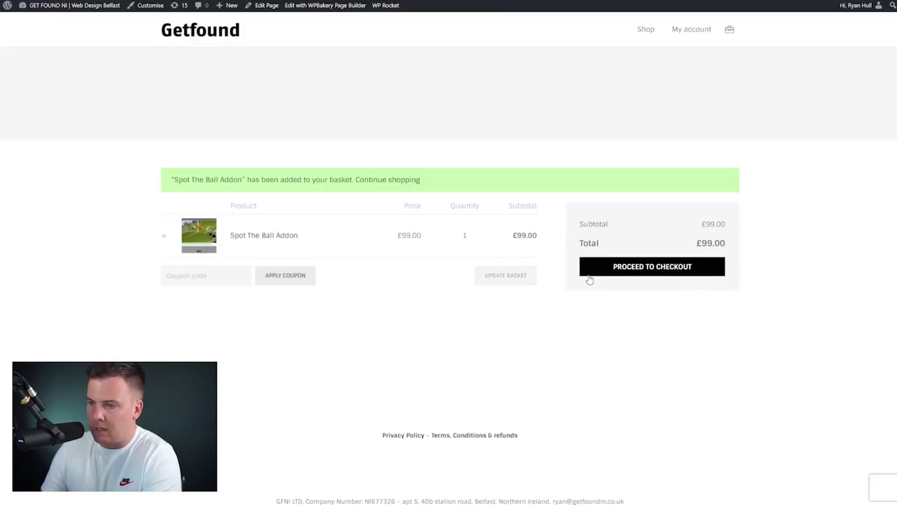
Step: Check out the free Spot the Ball Addon order and download its PLUGIN zip
click(652, 214)
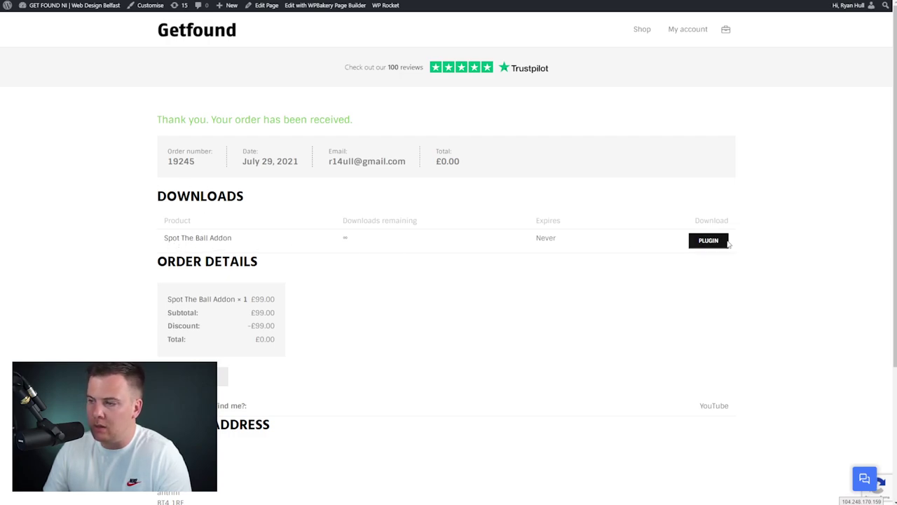
click(710, 241)
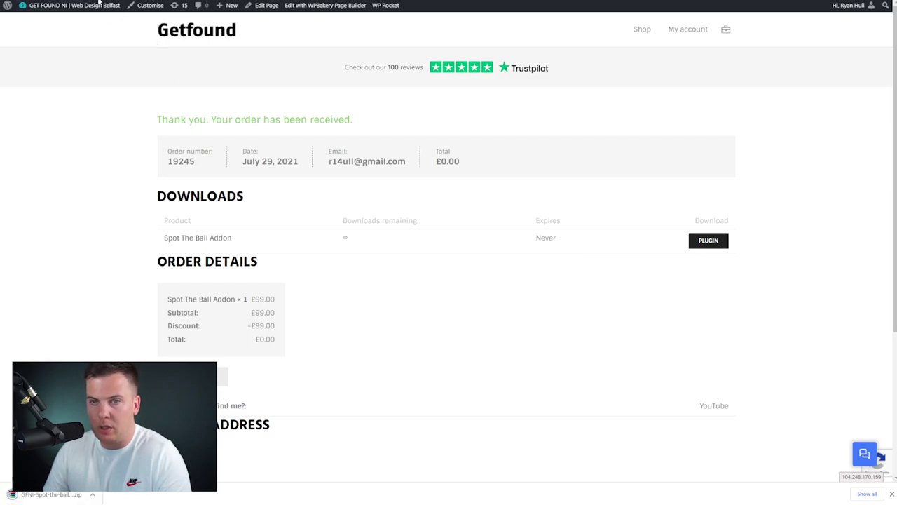
key(ctrl+Tab)
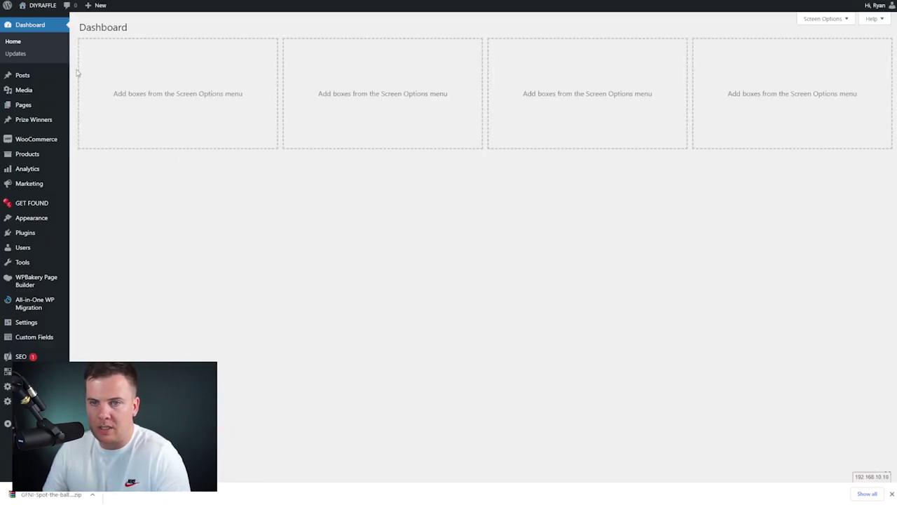
Step: Upload the downloaded zip under Plugins > Add New, then install and activate GFNI - Spot The Ball Addon
mouse_move(30, 157)
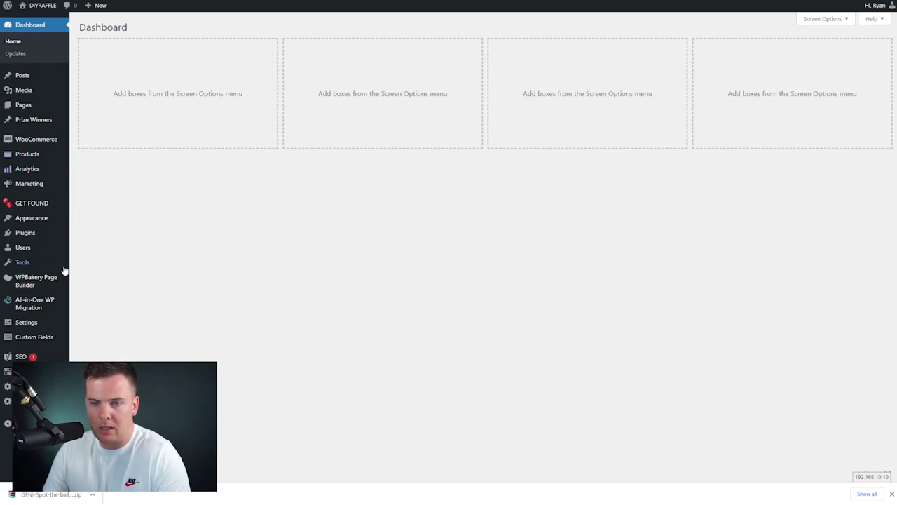
mouse_move(40, 237)
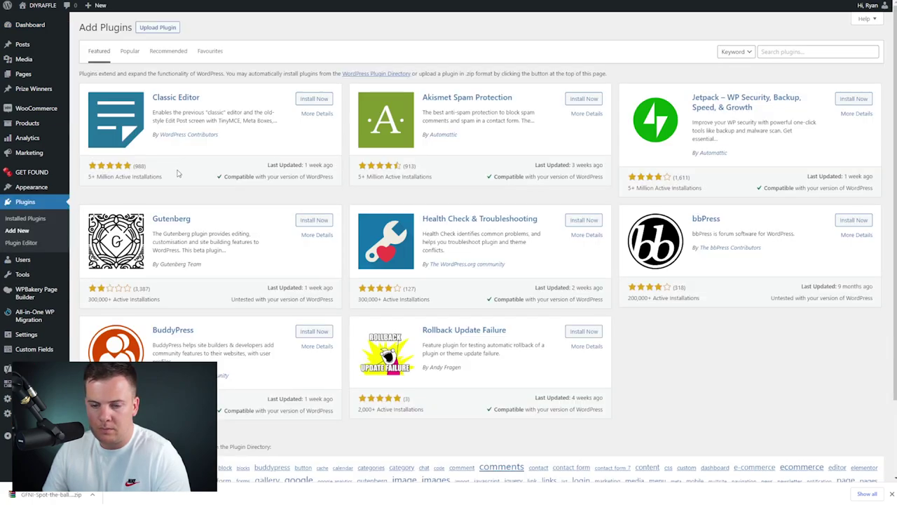
click(160, 28)
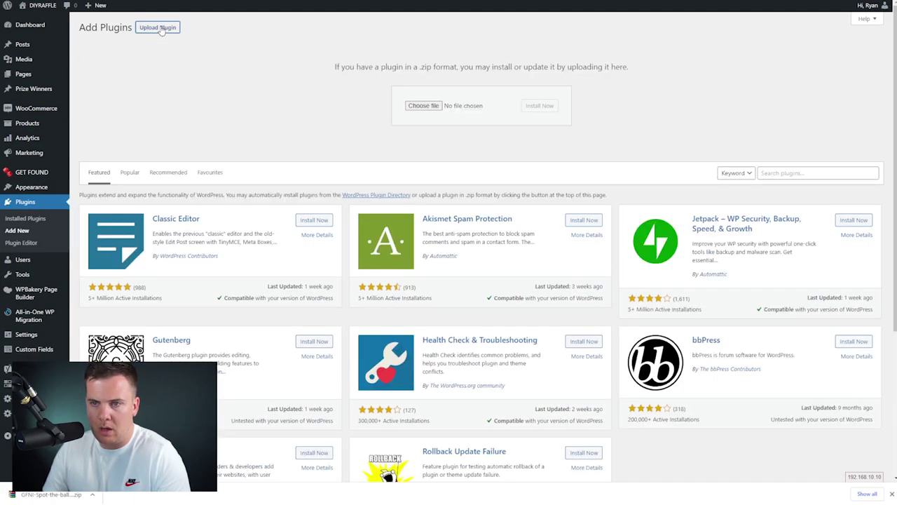
drag(45, 494, 424, 107)
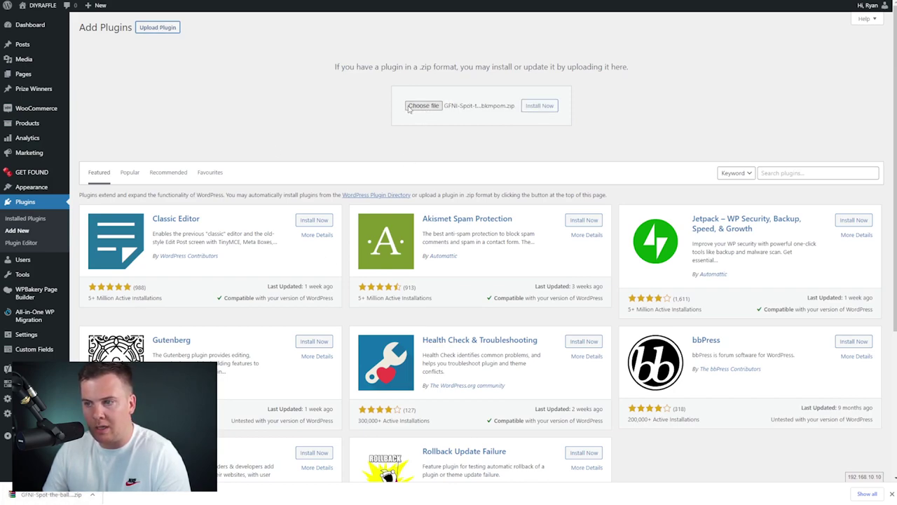
click(537, 107)
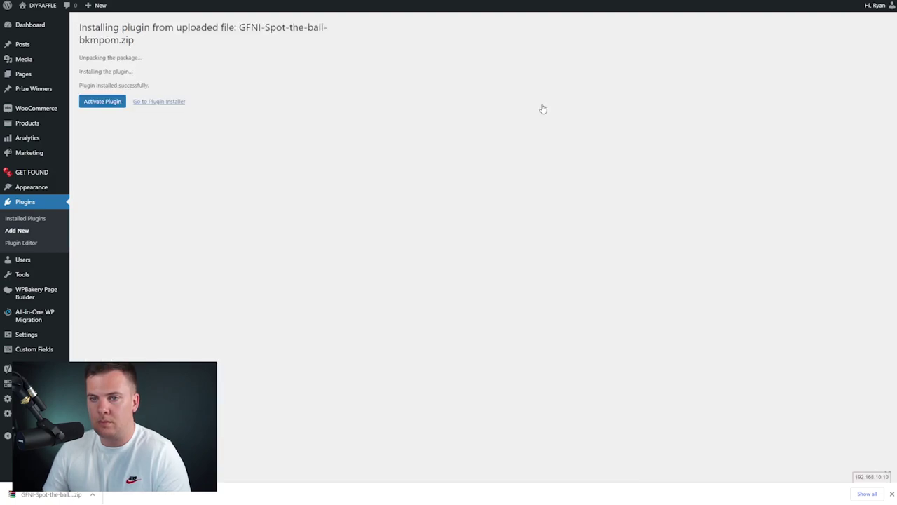
click(106, 105)
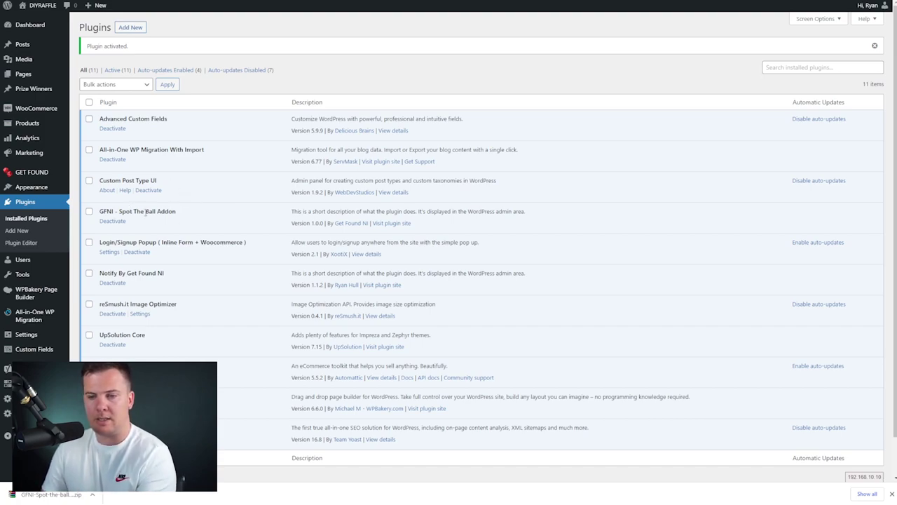
Step: Create a new WooCommerce product titled 'Spot the ball'
drag(102, 212, 185, 212)
click(184, 213)
click(27, 123)
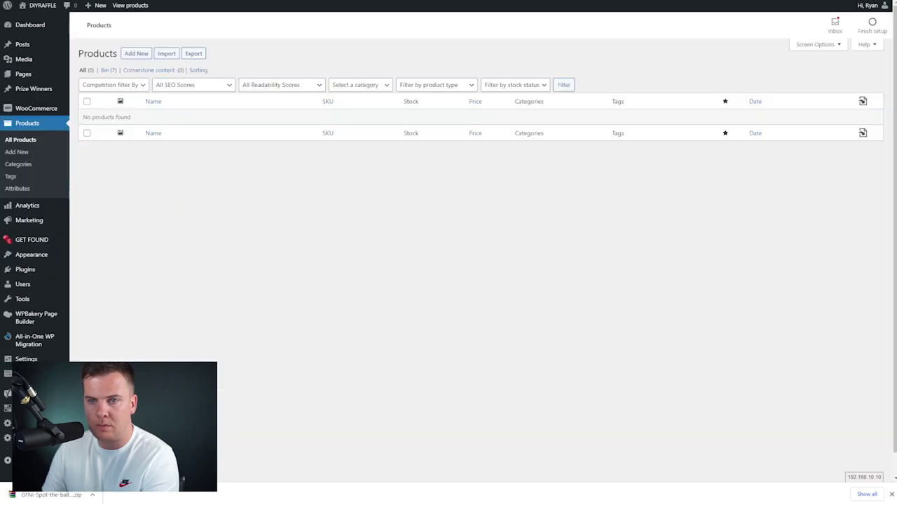
click(137, 54)
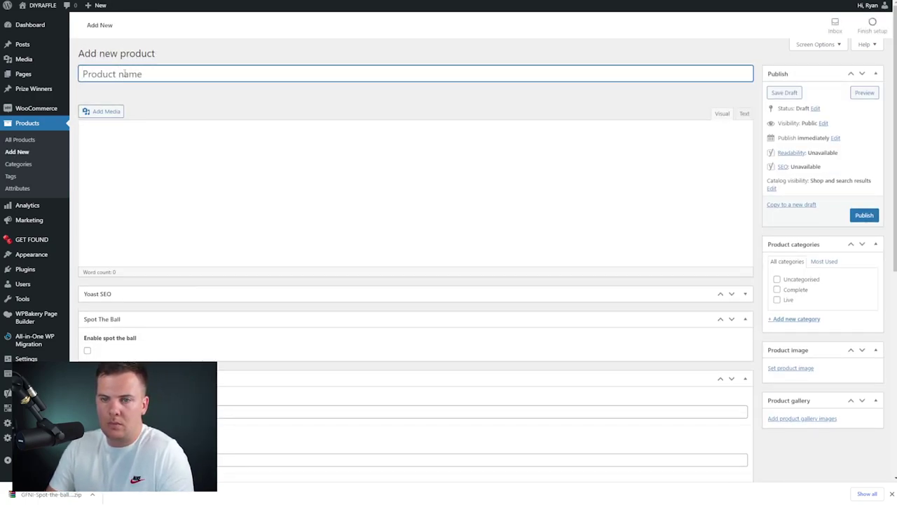
text(Spot the ball)
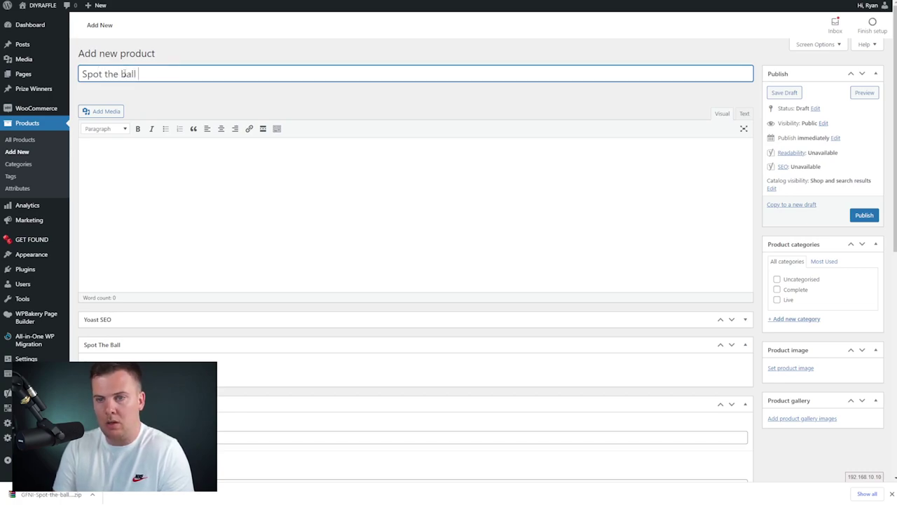
key(ctrl+a)
key(ctrl+c)
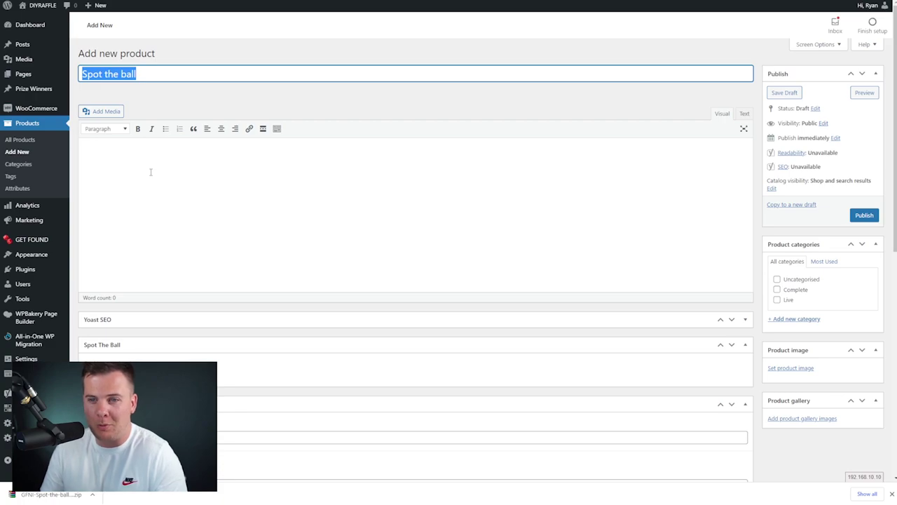
Step: Paste 'Spot the ball' into the prize and delivery details fields
scroll(190, 189, down, 2)
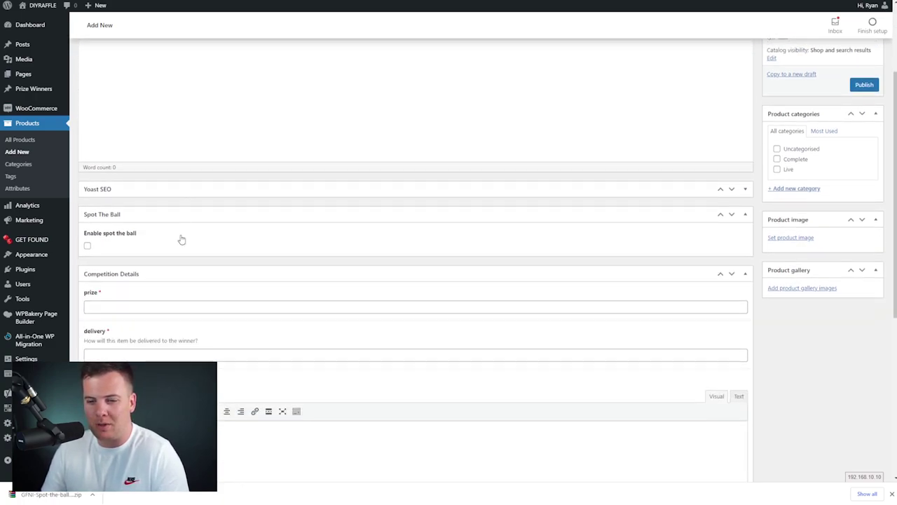
click(131, 306)
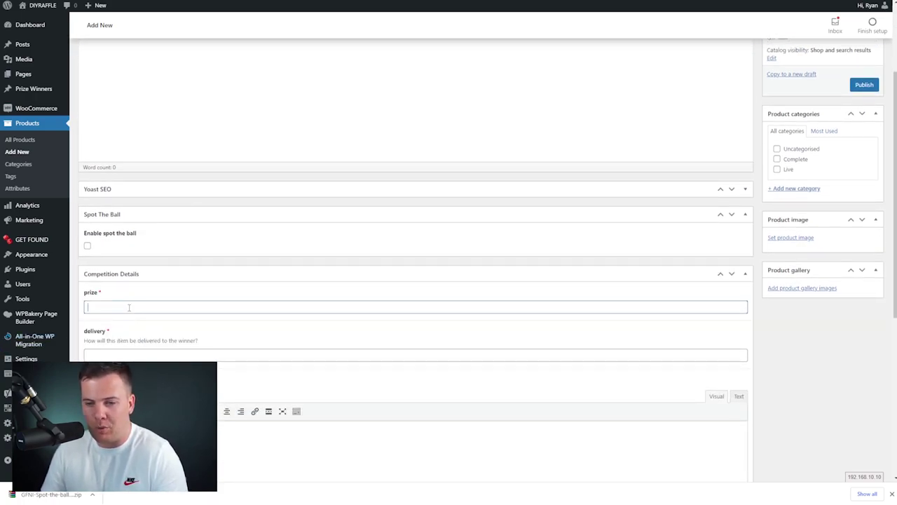
key(ctrl+v)
click(113, 353)
key(ctrl+v)
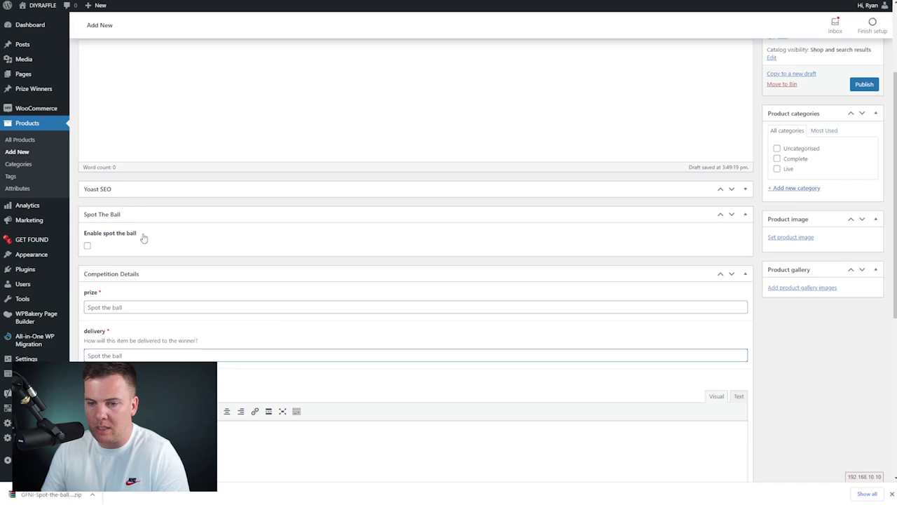
Step: Tick 'Enable spot the ball' in the Spot The Ball box
scroll(168, 253, down, 5)
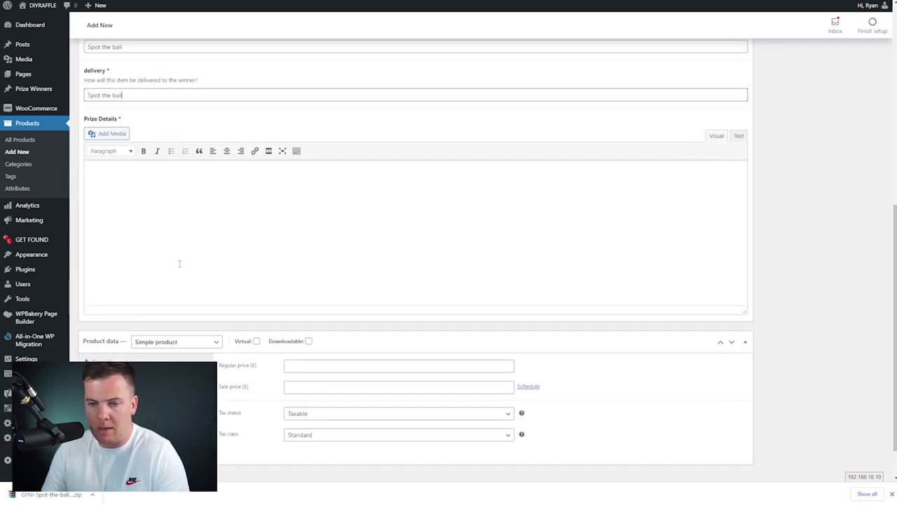
scroll(218, 310, up, 5)
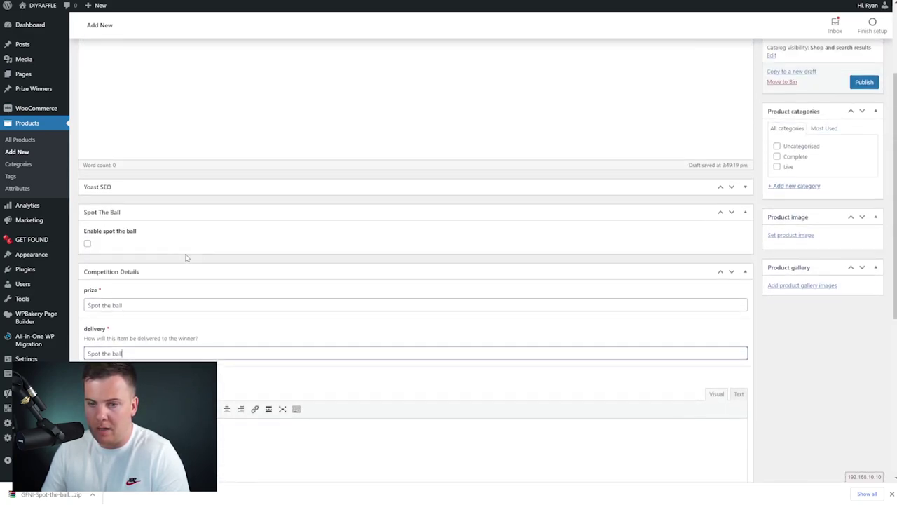
click(88, 244)
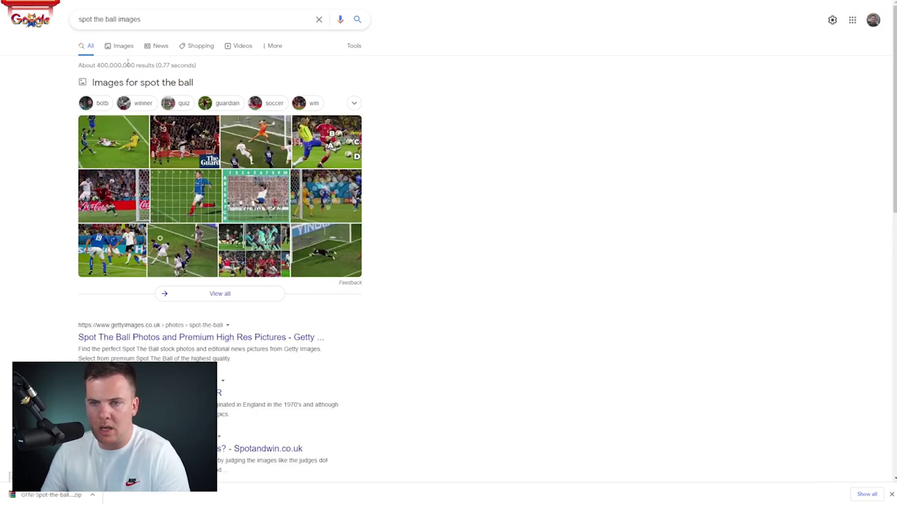
Step: Open the Winning Goal goalkeeper photo from the spot the ball image results
click(126, 46)
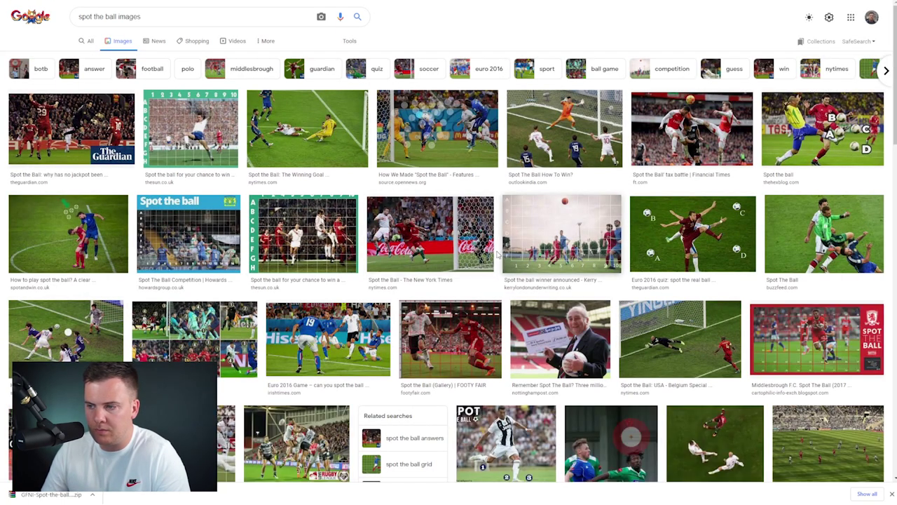
click(319, 141)
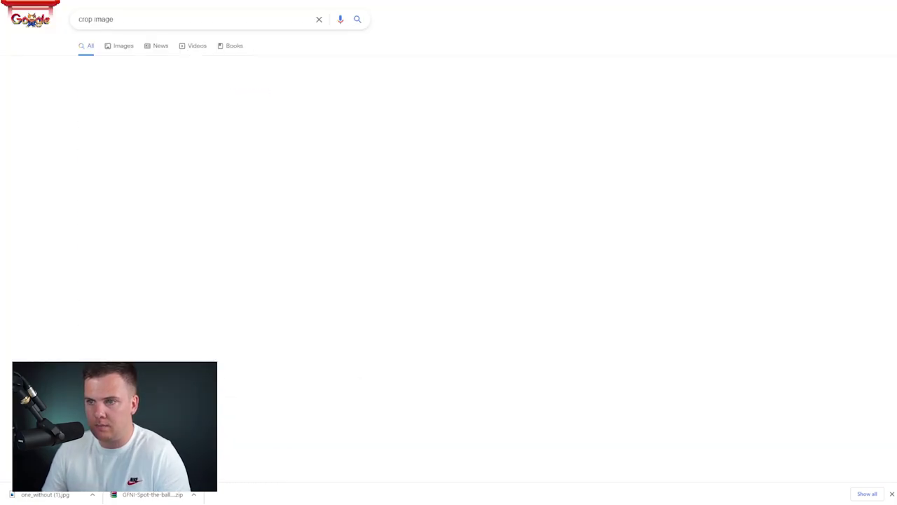
Step: Crop the football photo in iLoveIMG to a 719×660 px area over the players and goalkeeper
click(266, 103)
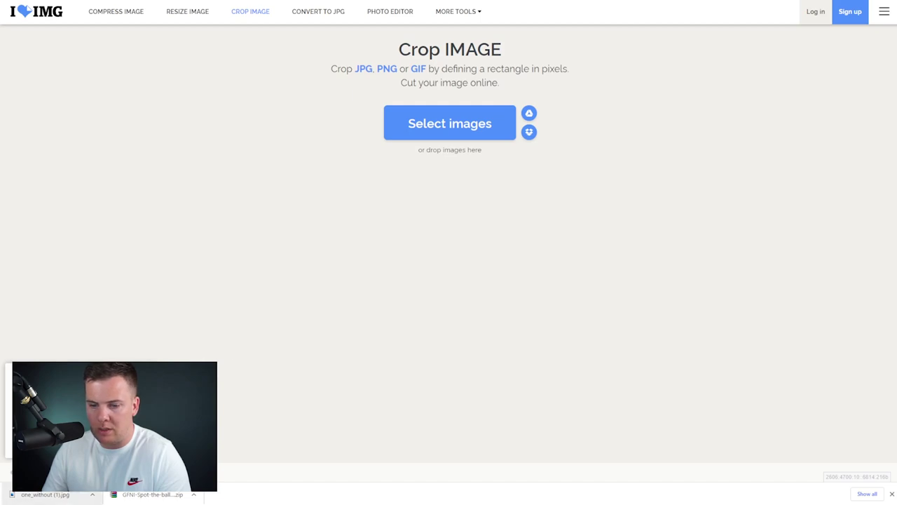
drag(62, 497, 410, 185)
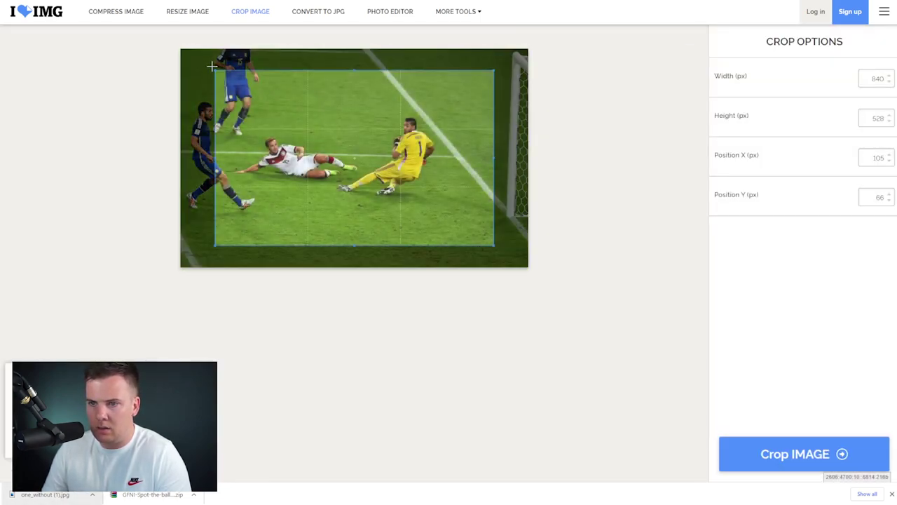
drag(214, 69, 252, 44)
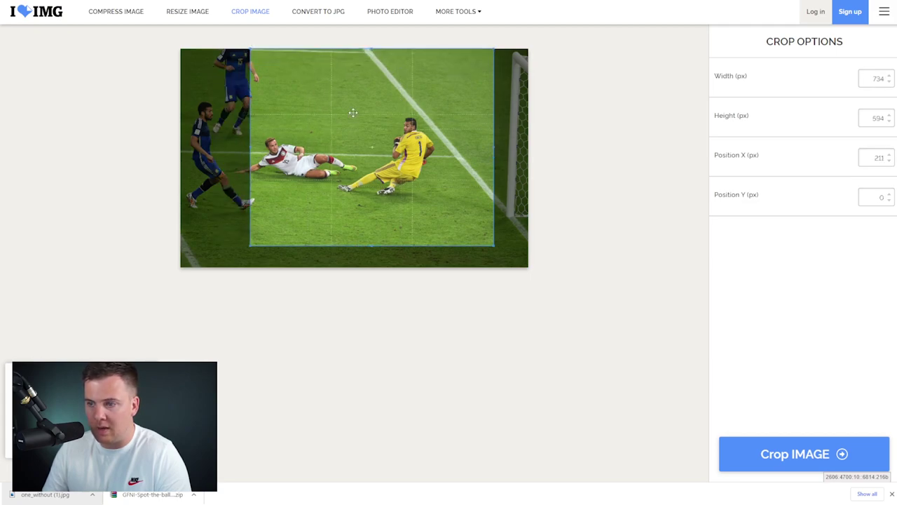
drag(495, 245, 474, 279)
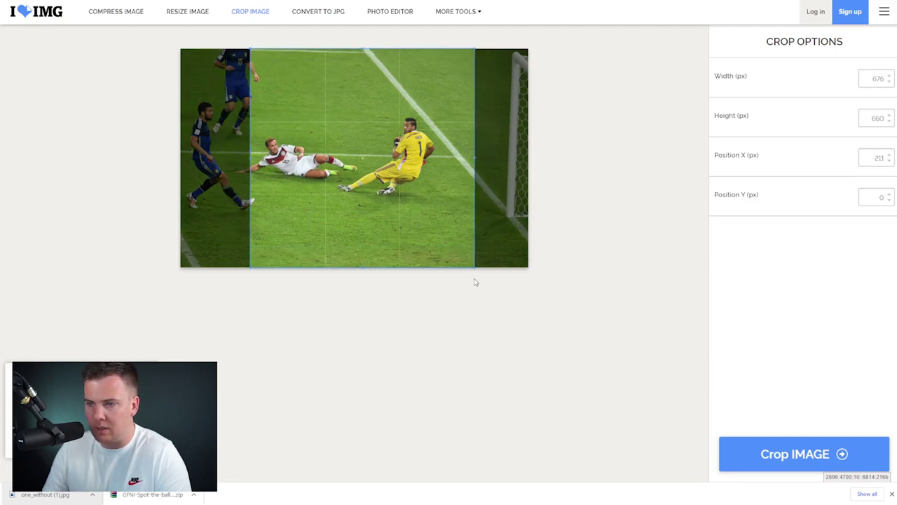
drag(429, 200, 387, 199)
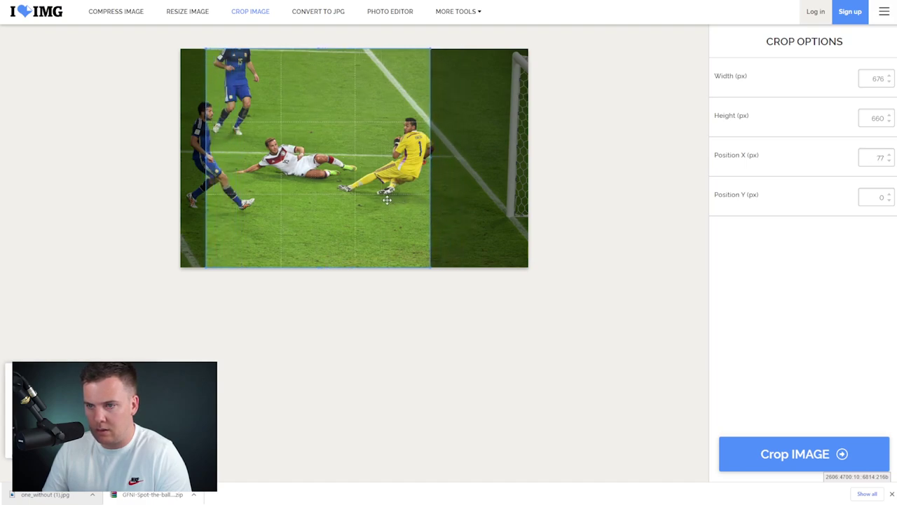
drag(435, 274, 444, 276)
drag(421, 196, 414, 192)
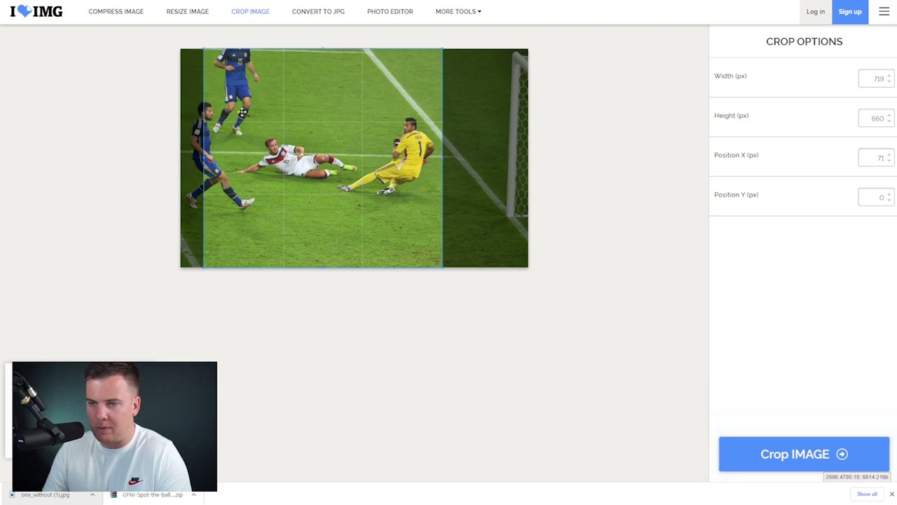
click(775, 456)
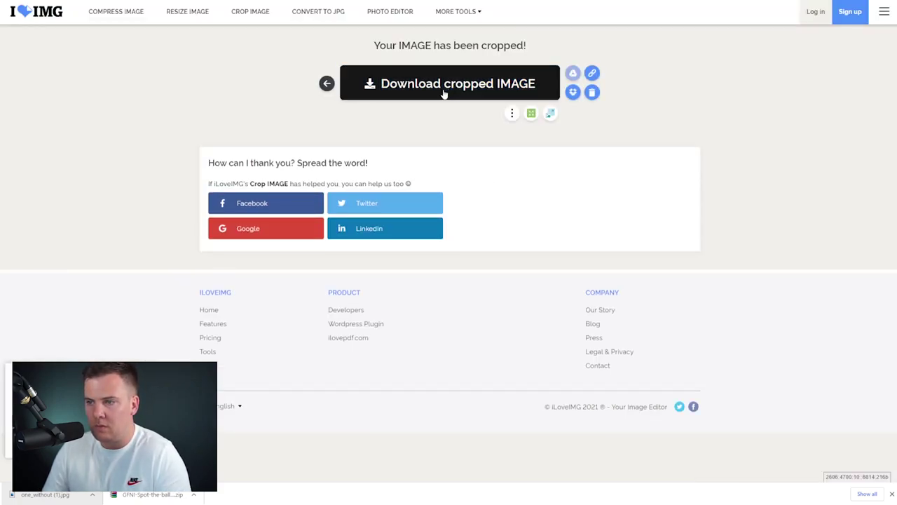
Step: Download the cropped photo and return to the WordPress product editor
click(442, 90)
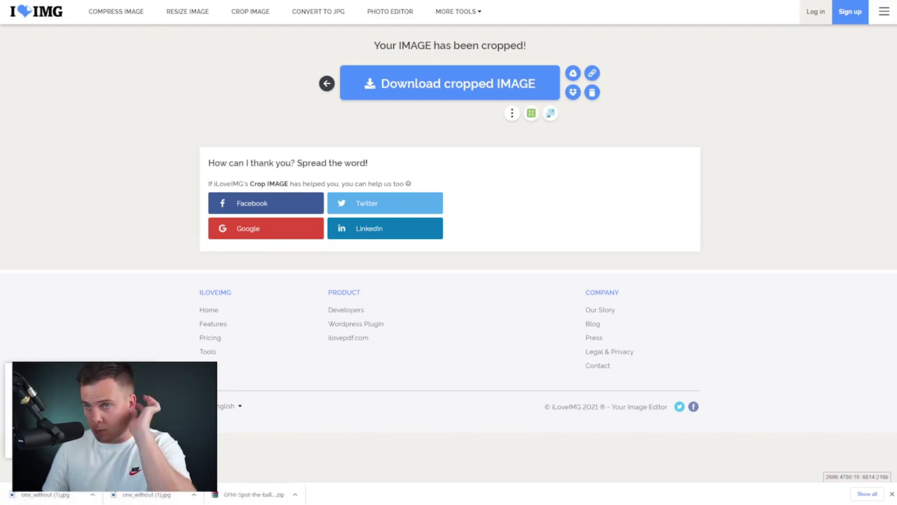
key(ctrl+Tab)
key(ctrl+Tab)
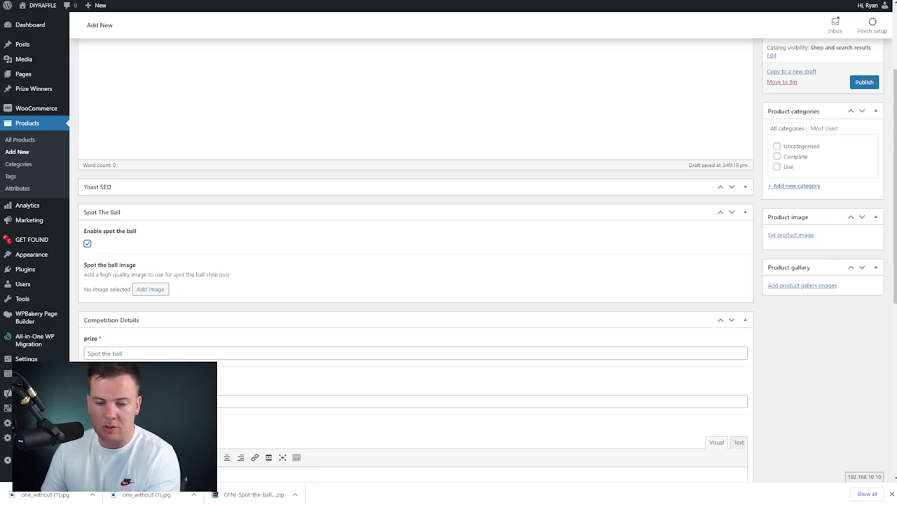
Step: Upload the cropped one_without (1).jpg through the Spot the ball image picker
click(149, 289)
drag(47, 495, 216, 263)
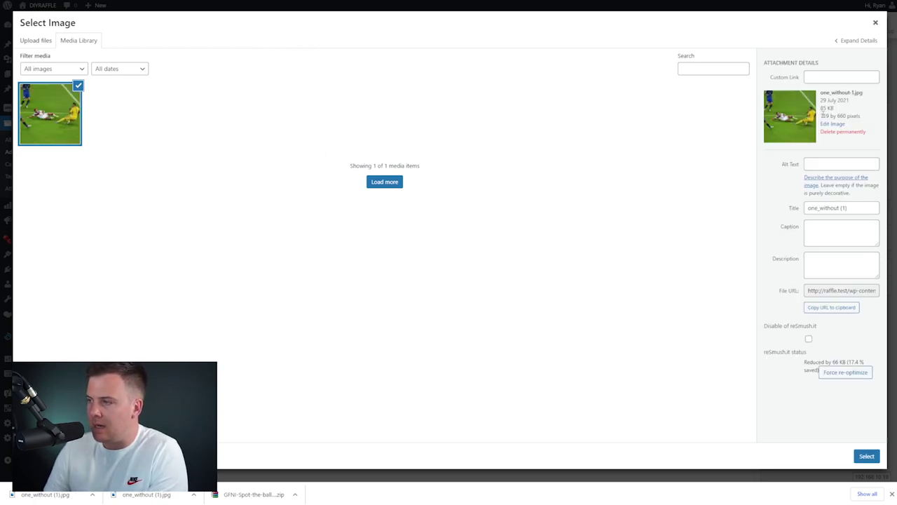
Step: Confirm the photo is 719 by 660 pixels and select it as the Spot the ball image
double_click(824, 116)
double_click(841, 116)
click(844, 116)
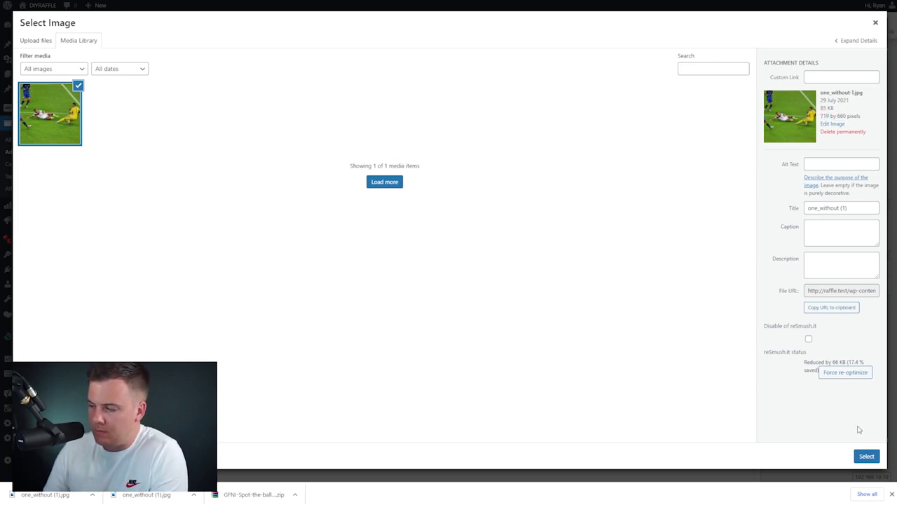
click(866, 456)
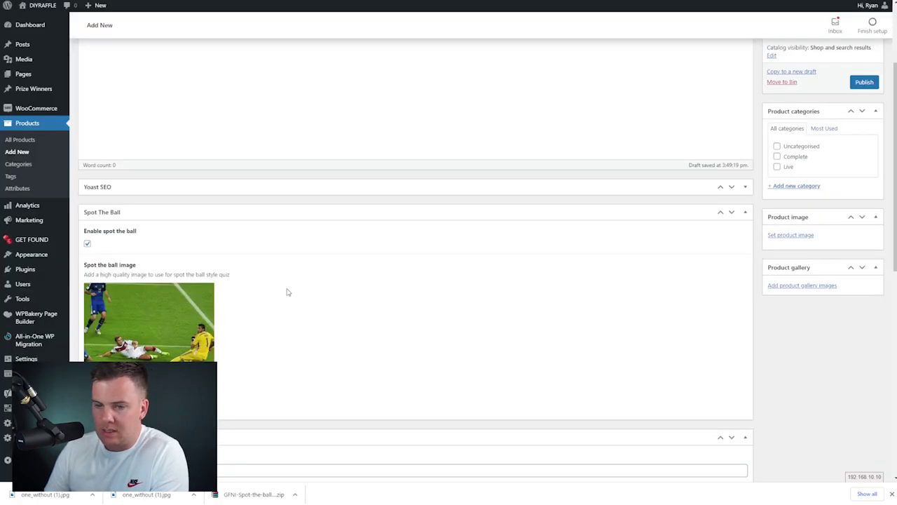
Step: Copy the title 'Spot the ball' into the Prize Details editor
scroll(301, 257, down, 2)
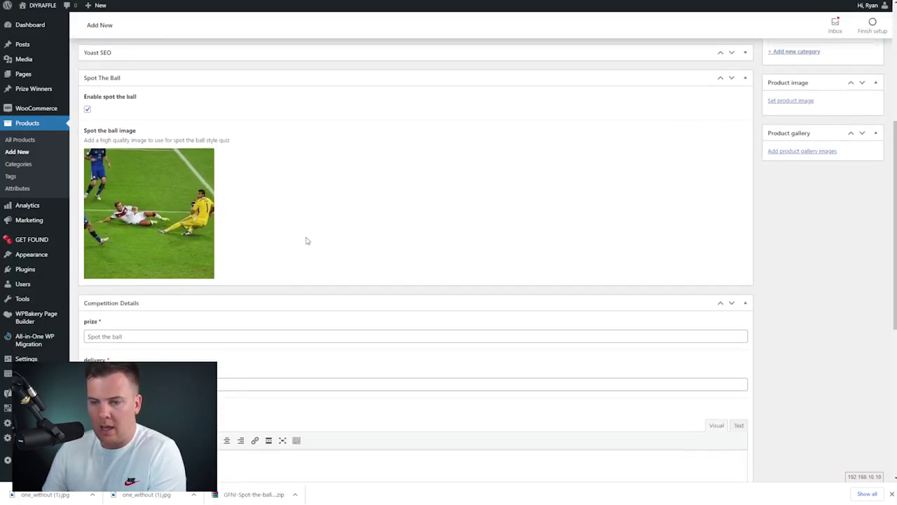
scroll(305, 240, down, 4)
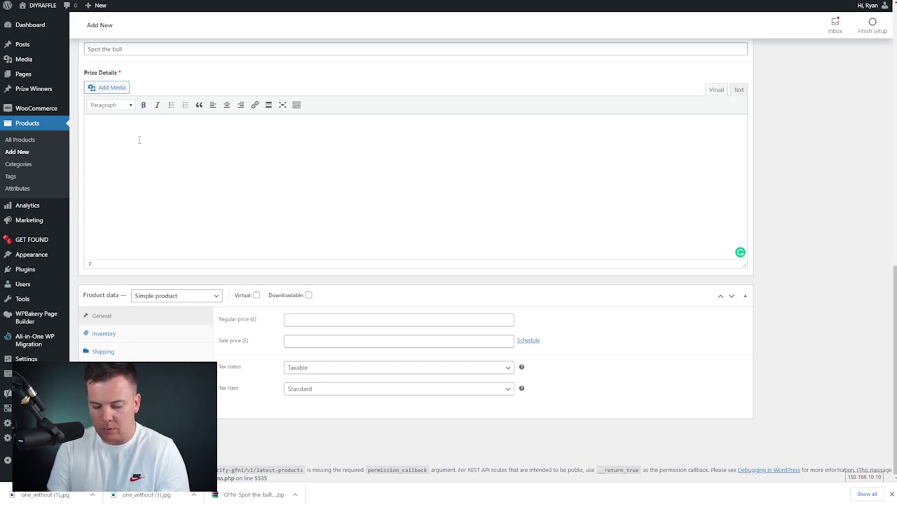
triple_click(153, 49)
key(ctrl+c)
click(125, 123)
key(ctrl+v)
Step: Make the product a Competition with minimum 1 and maximum 100 tickets
click(200, 300)
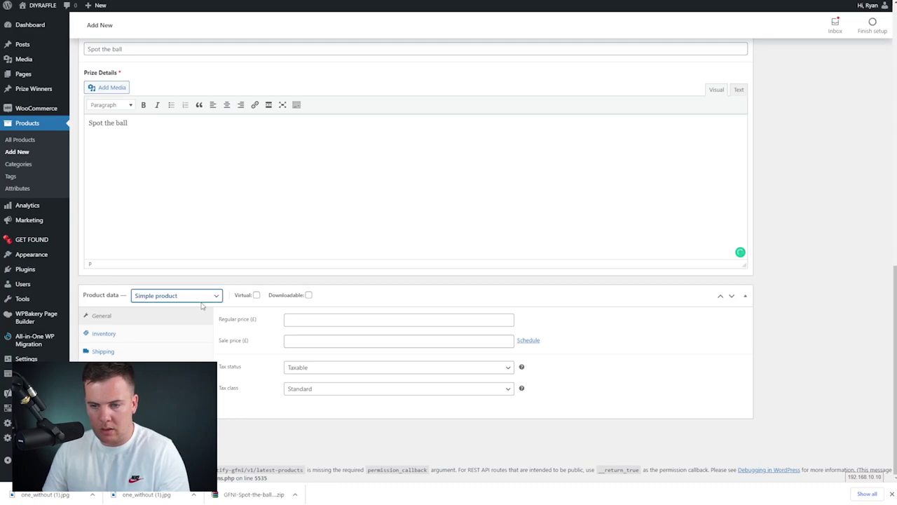
click(171, 353)
click(297, 318)
text(1)
click(305, 341)
text(100)
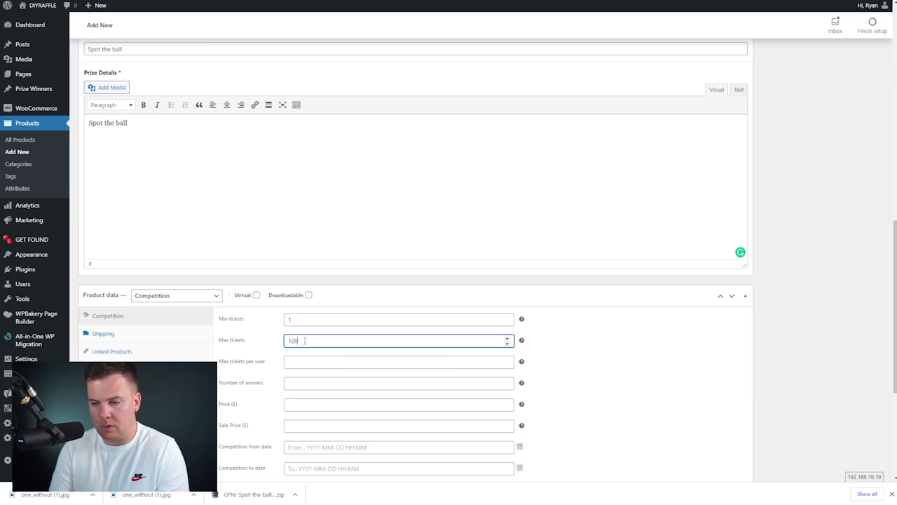
scroll(337, 358, down, 2)
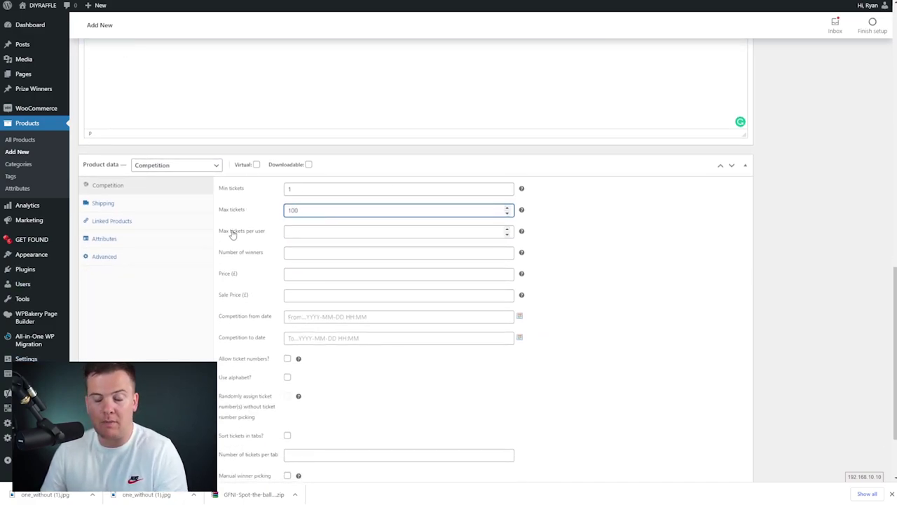
Step: Set the competition to 1 winner and a £10 ticket price
click(300, 255)
text(1)
click(298, 274)
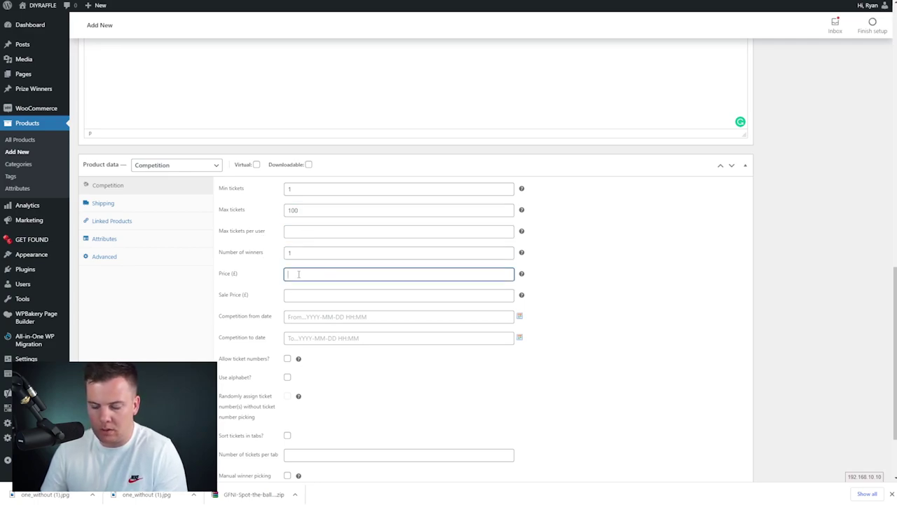
text(10)
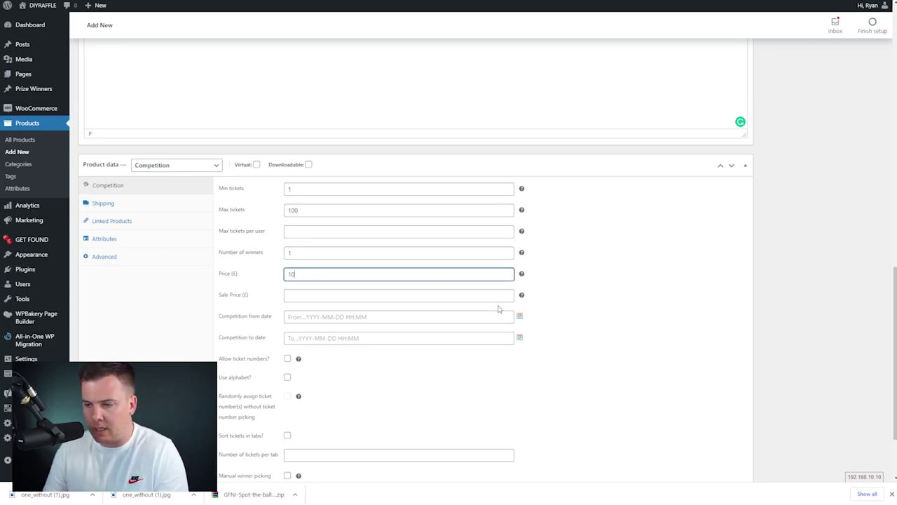
Step: Set the competition to run from 2021-07-01 to 2021-08-29
click(519, 316)
click(341, 360)
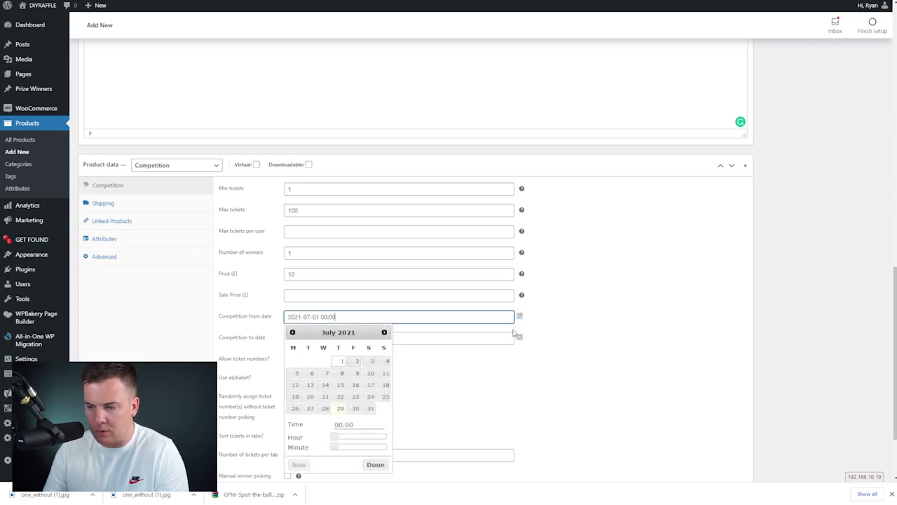
click(519, 336)
click(384, 191)
click(385, 266)
click(375, 334)
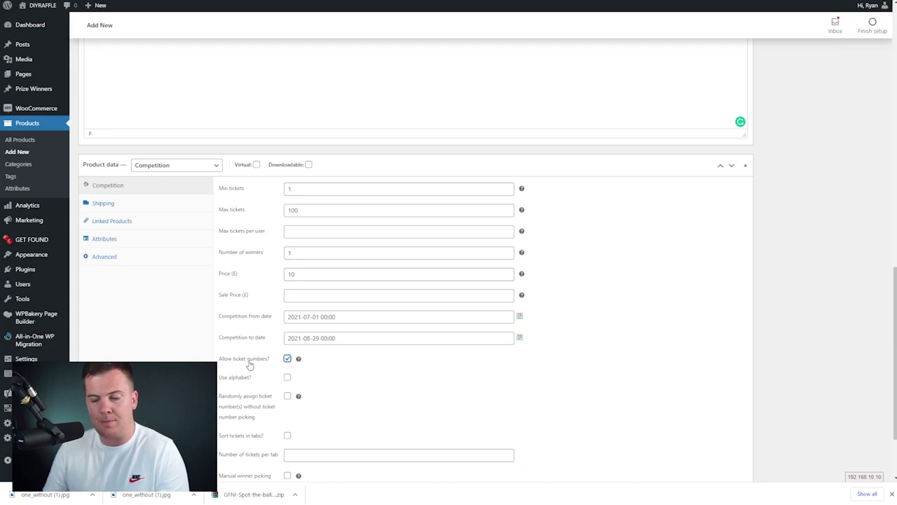
Step: Enable random ticket assignment and manual winner picking, and add the Live category
scroll(364, 364, down, 2)
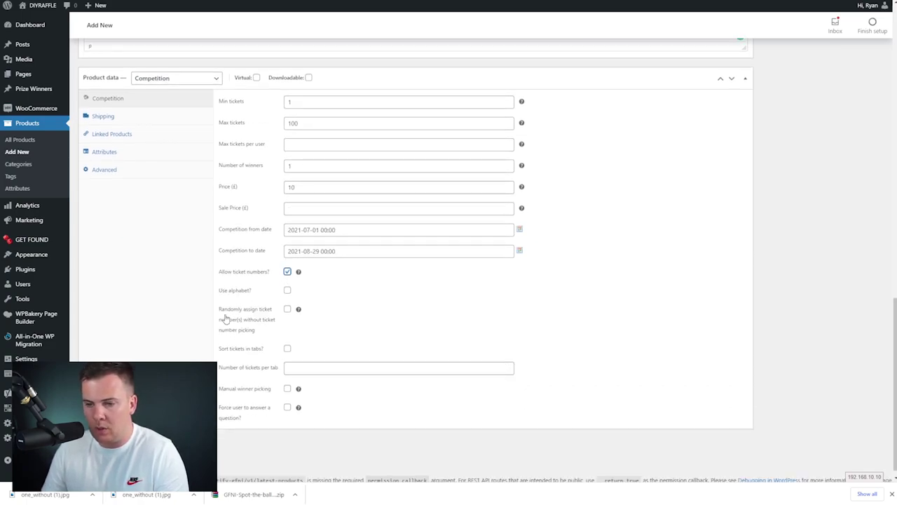
click(287, 308)
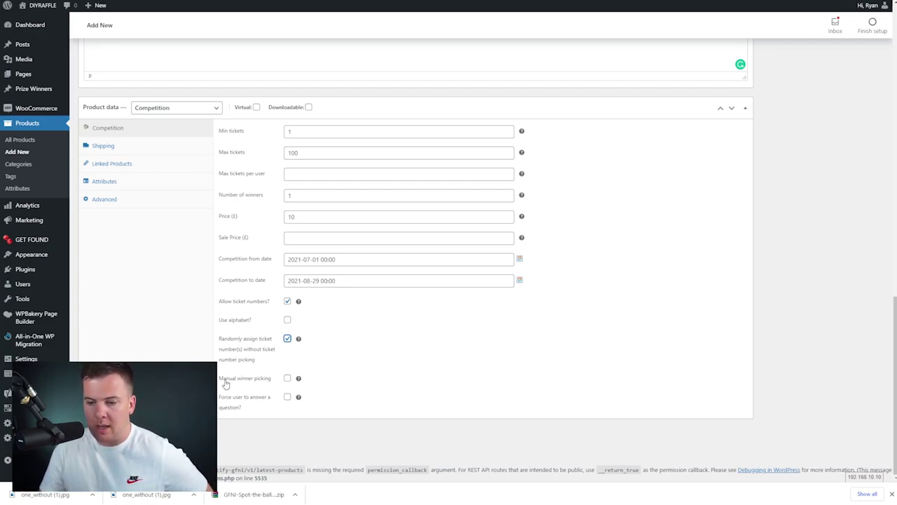
click(287, 378)
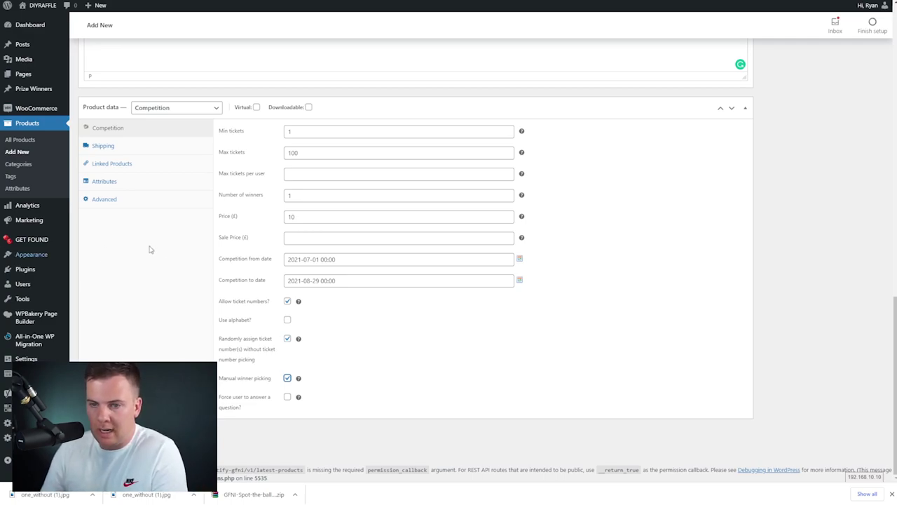
scroll(529, 278, up, 10)
scroll(579, 274, up, 4)
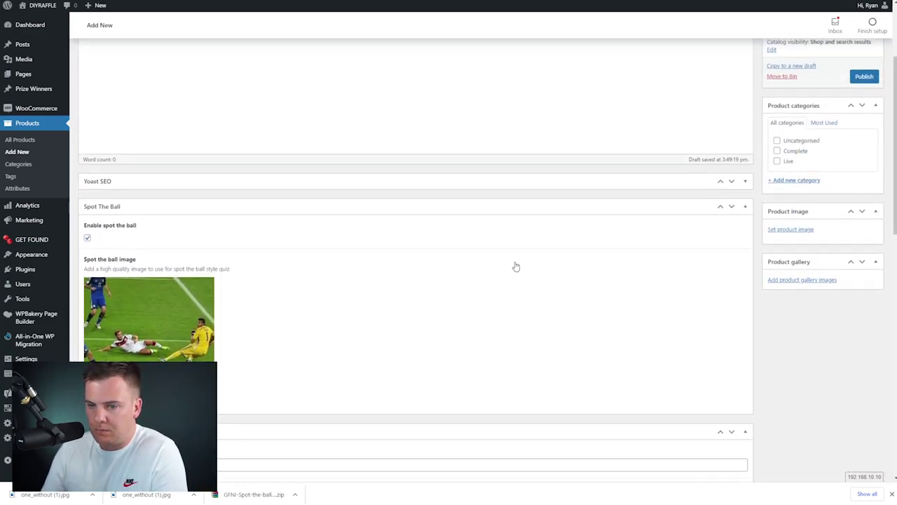
scroll(792, 280, down, 2)
click(777, 161)
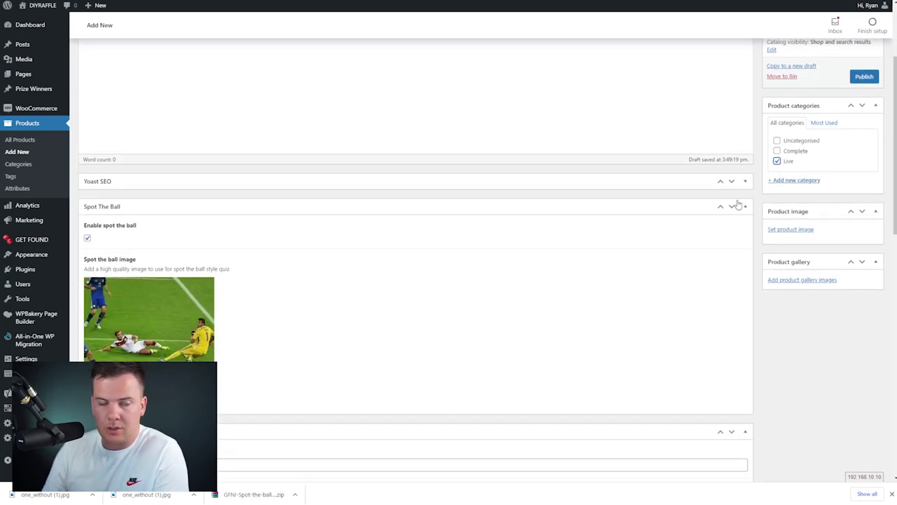
click(776, 230)
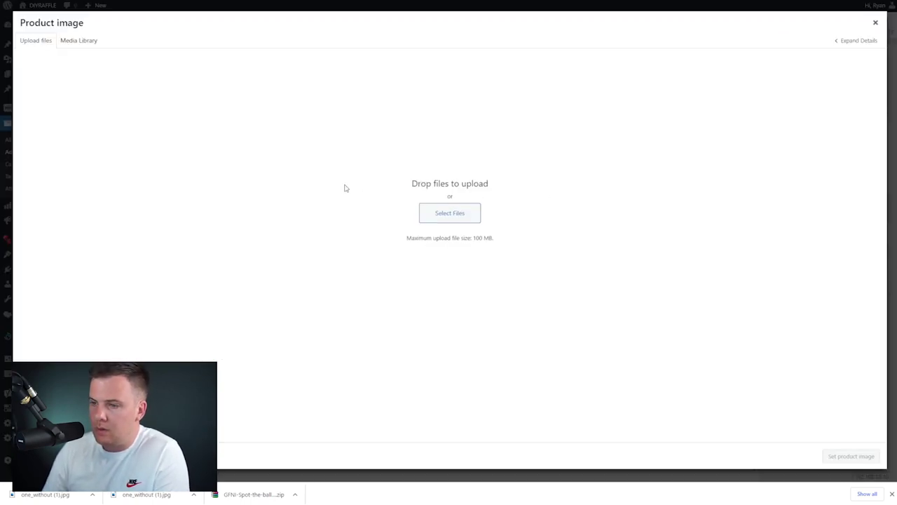
Step: Set the unattached blue car photo from the Media Library as the product image
click(65, 40)
click(36, 40)
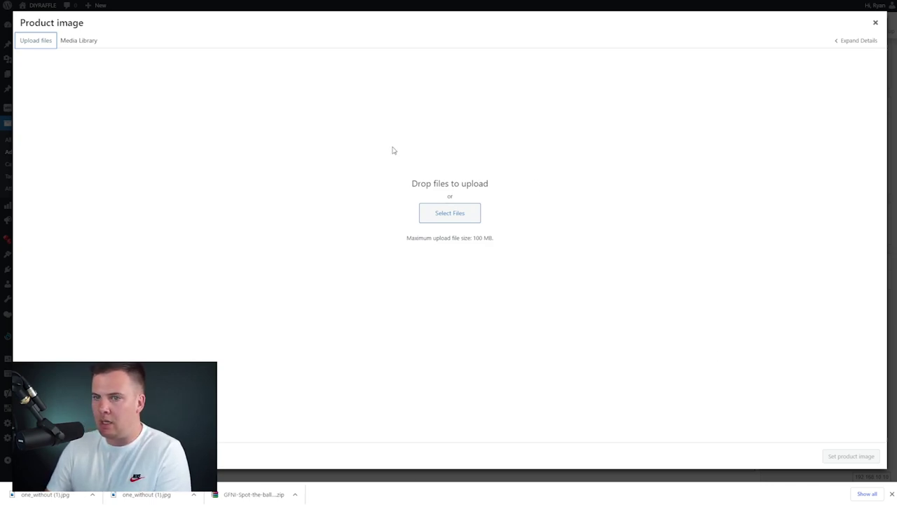
click(91, 40)
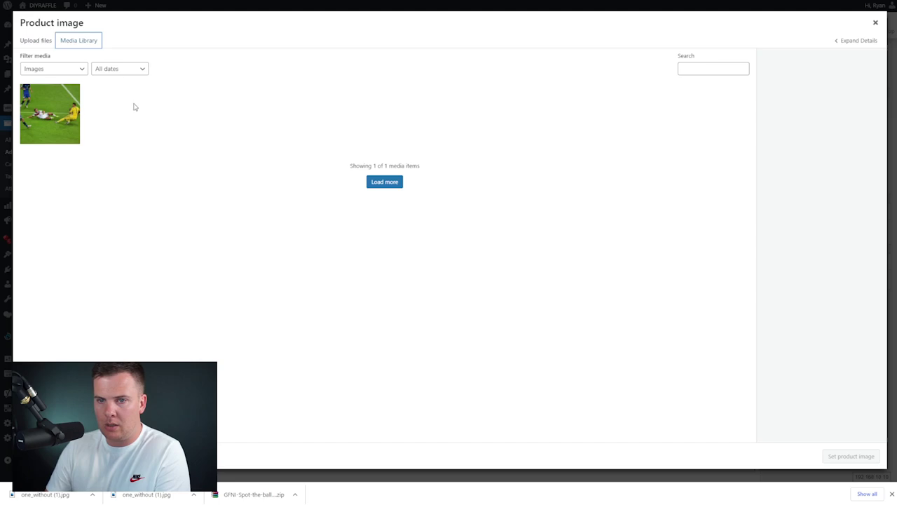
click(69, 68)
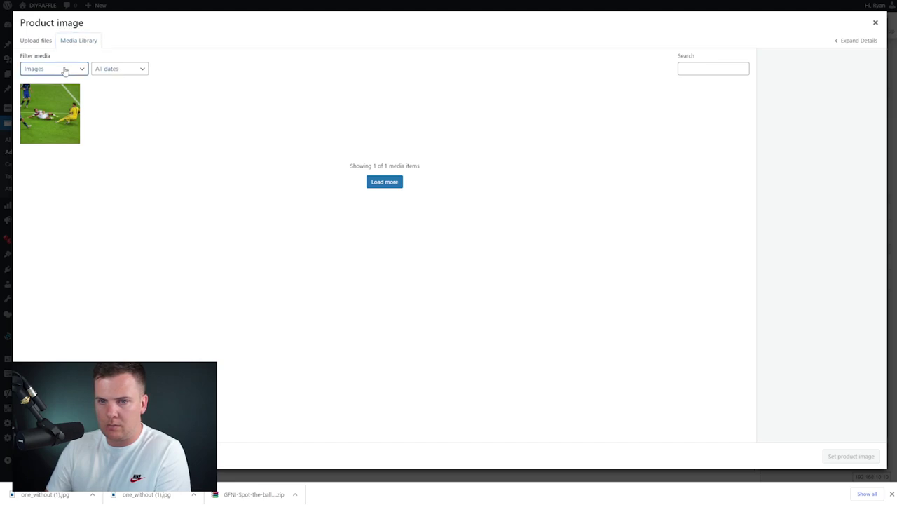
click(64, 71)
click(56, 95)
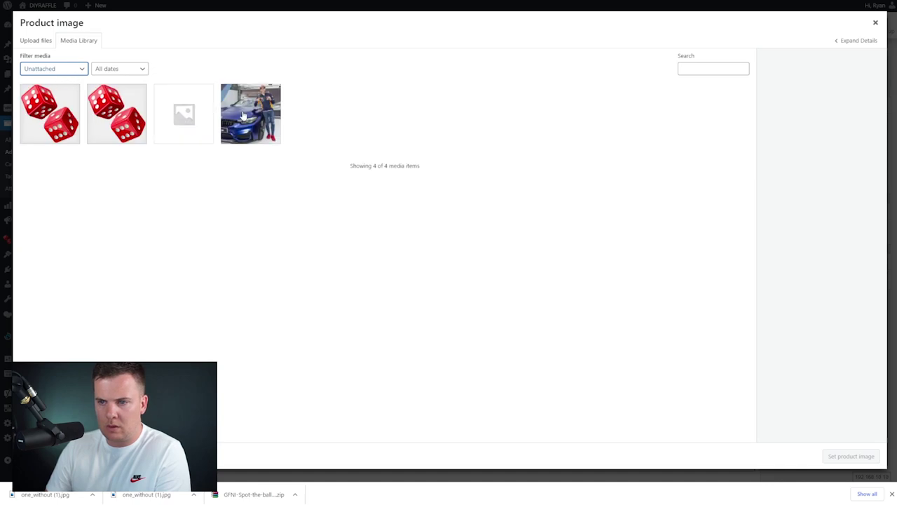
click(272, 112)
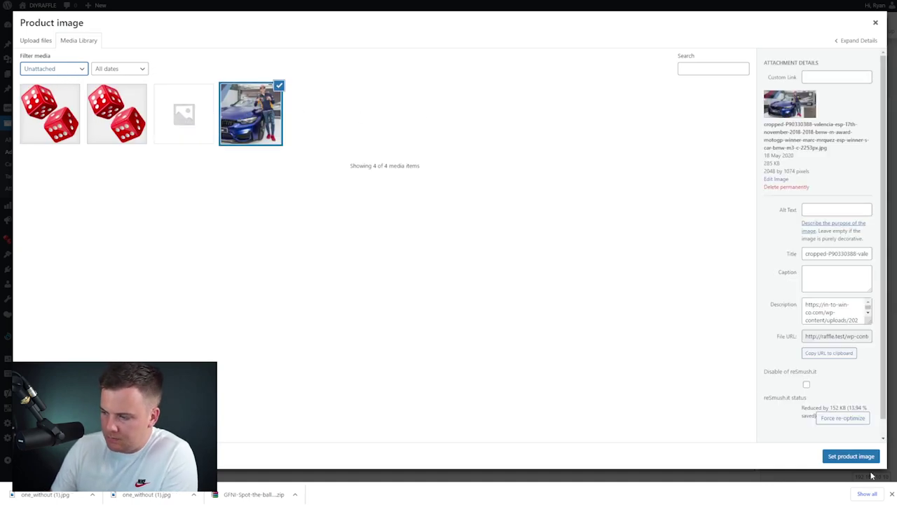
click(851, 456)
mouse_move(159, 323)
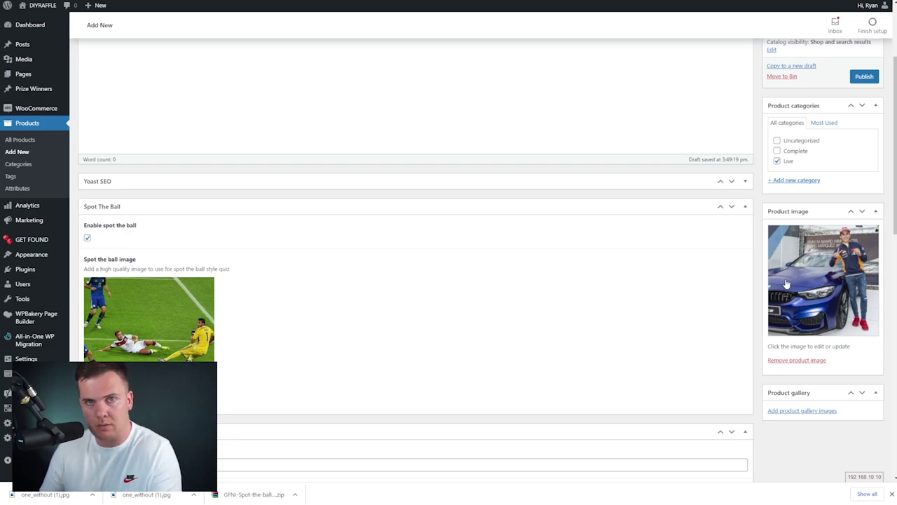
Step: Publish Spot the ball and view its store page with the £10.00 ticket price and countdown
scroll(799, 294, down, 1)
scroll(799, 295, up, 5)
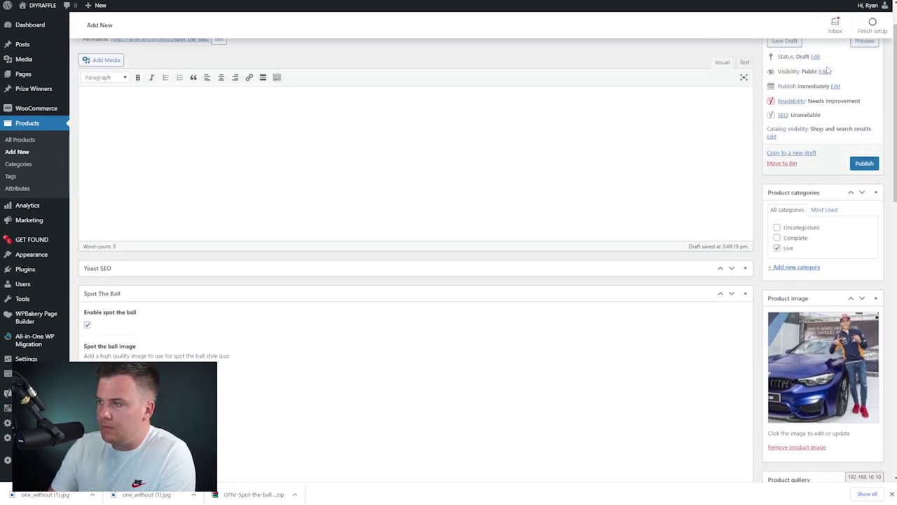
click(864, 216)
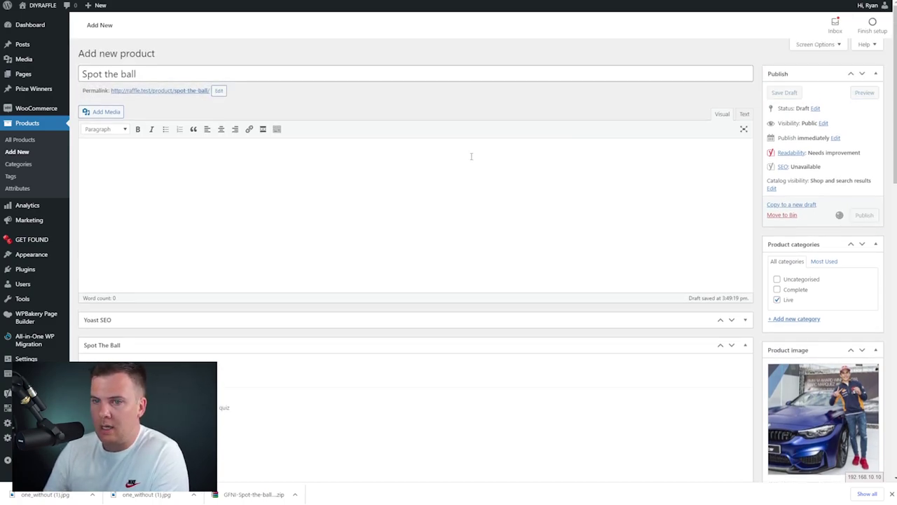
click(149, 77)
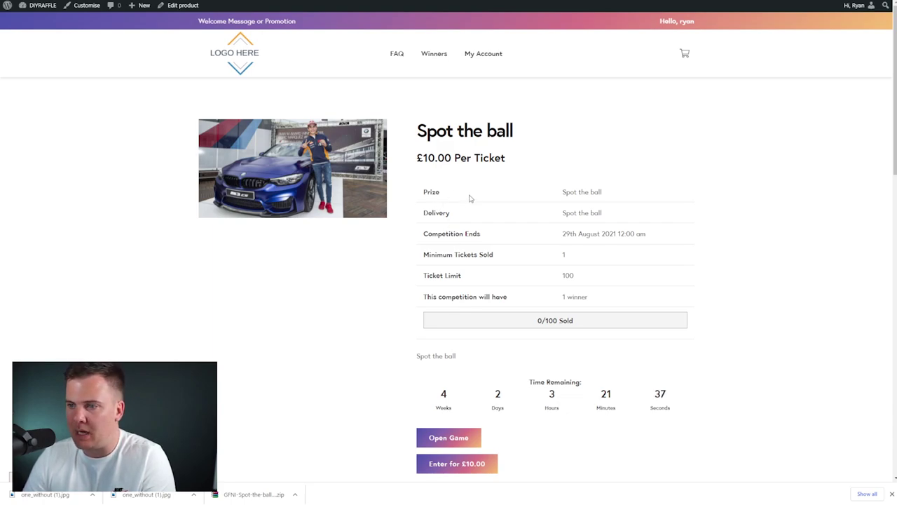
Step: Review the product page showing 0/100 tickets sold and launch the spot-the-ball game popup
scroll(494, 193, down, 1)
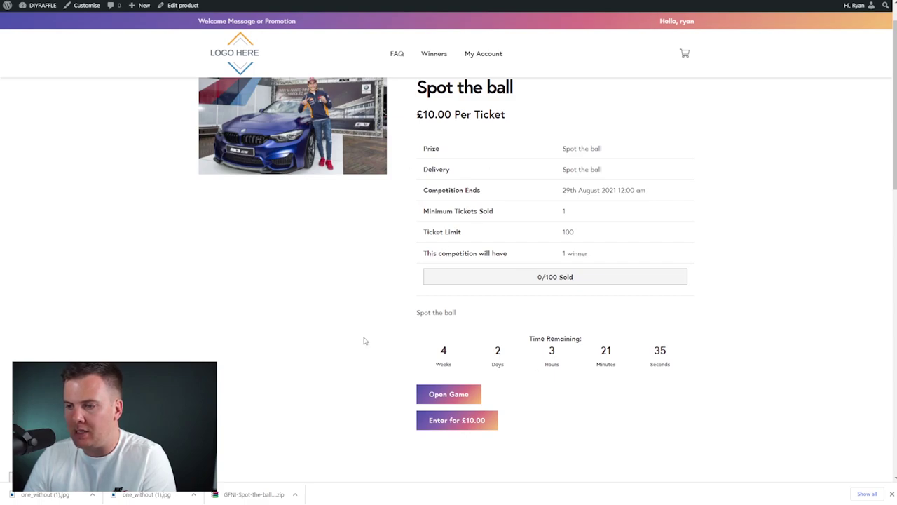
scroll(416, 256, down, 1)
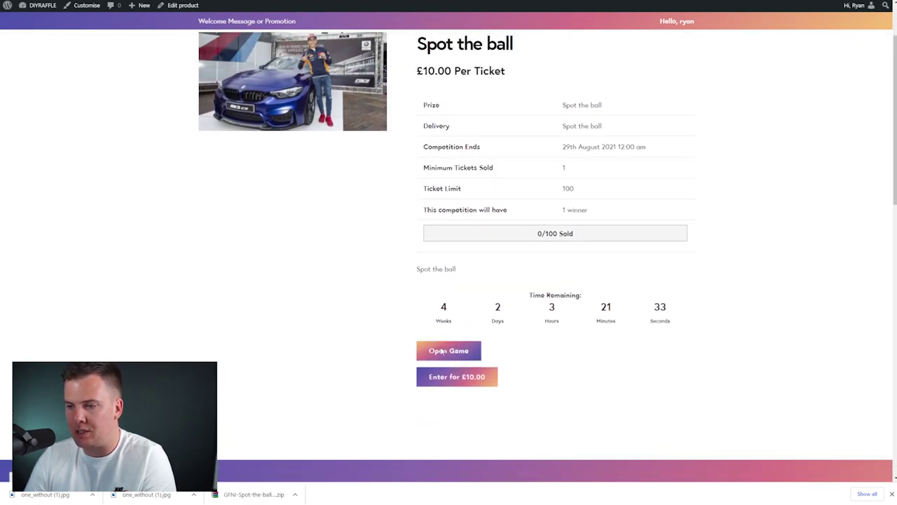
scroll(441, 376, up, 1)
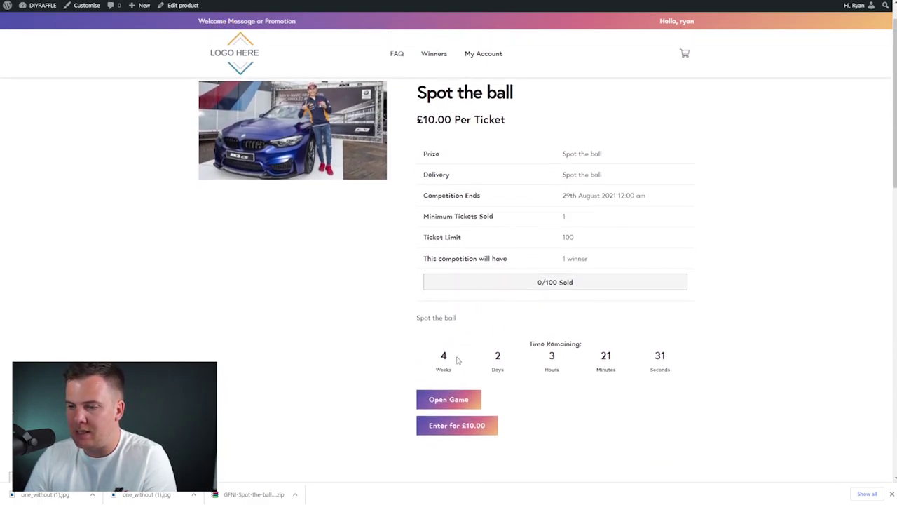
scroll(441, 377, up, 1)
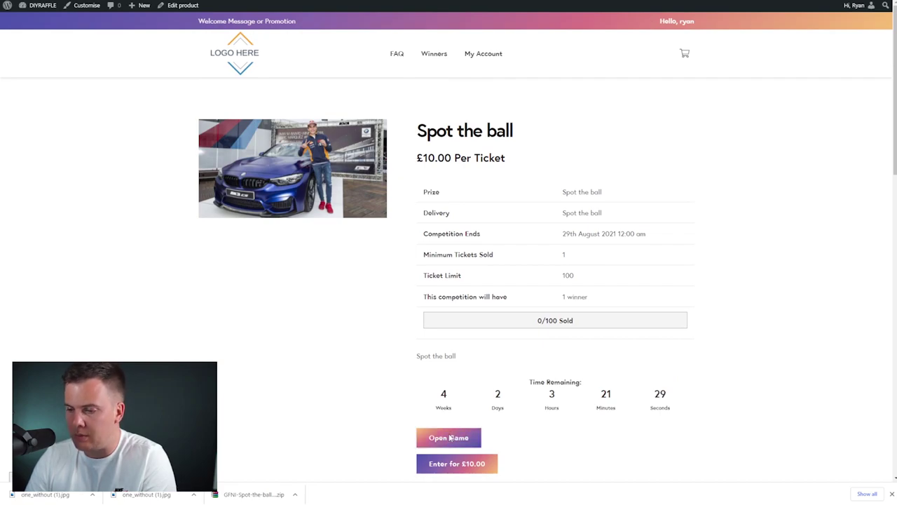
click(450, 437)
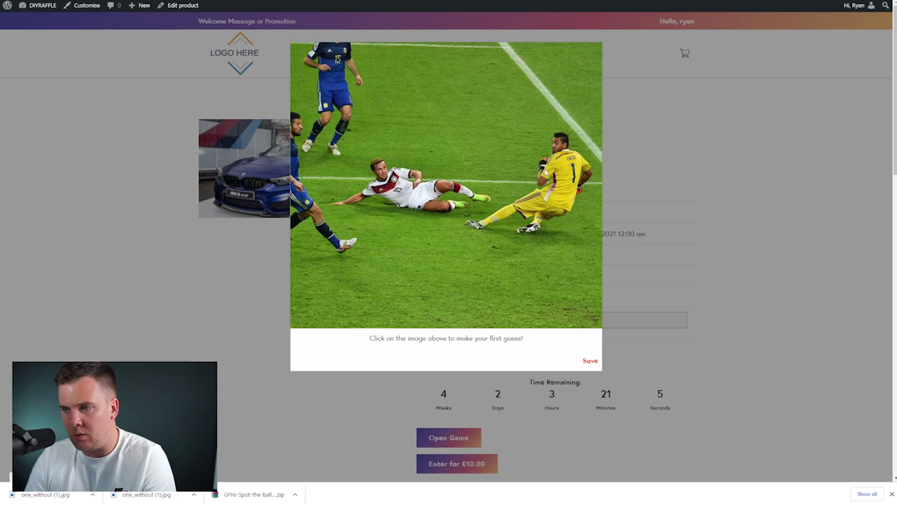
Step: Place fourteen guesses clustered below the players on the football image
click(458, 239)
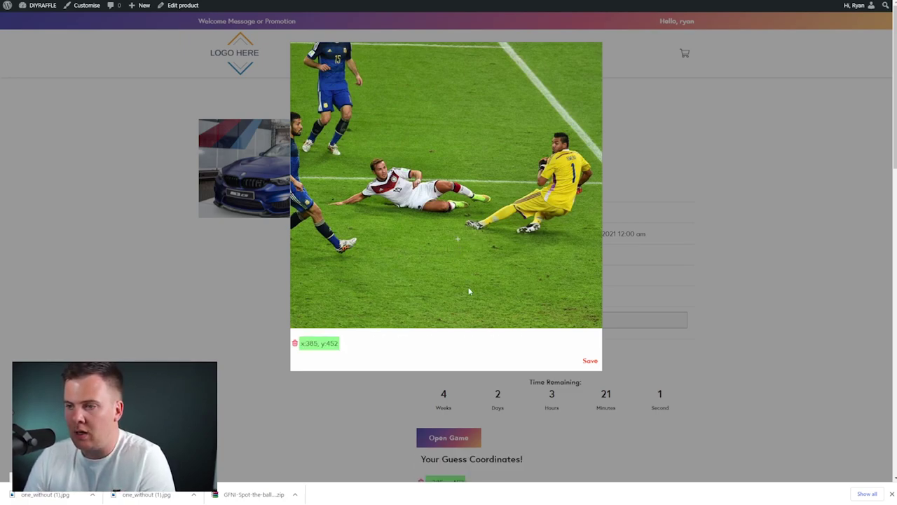
click(462, 237)
click(466, 241)
click(458, 247)
click(449, 240)
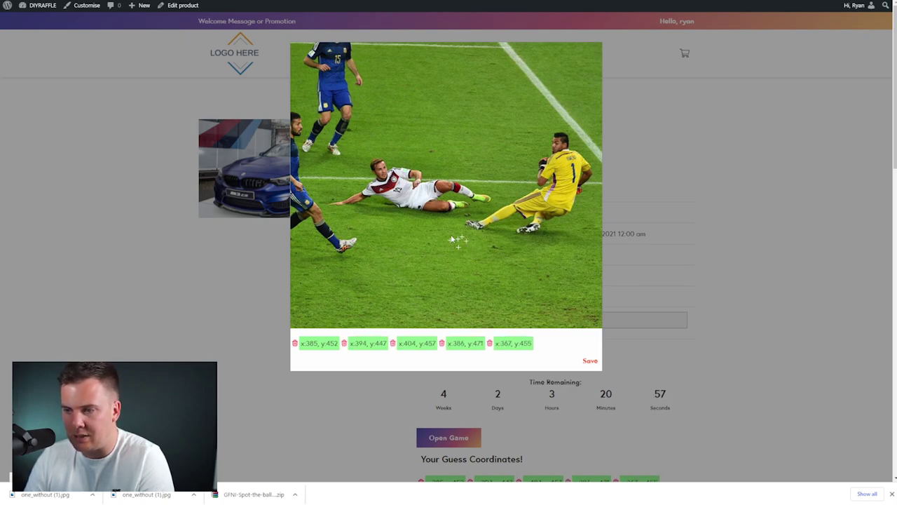
click(453, 233)
click(457, 233)
click(463, 231)
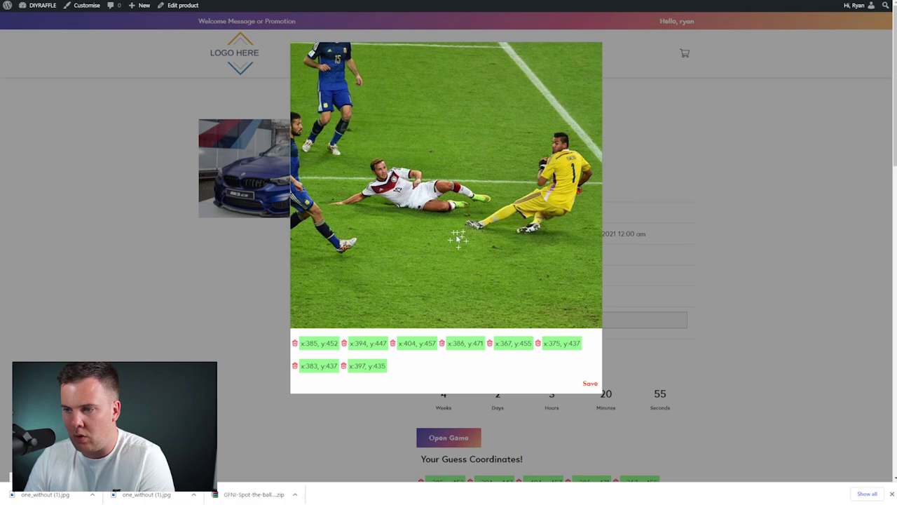
click(454, 235)
click(448, 235)
click(454, 240)
click(459, 240)
click(454, 243)
click(460, 244)
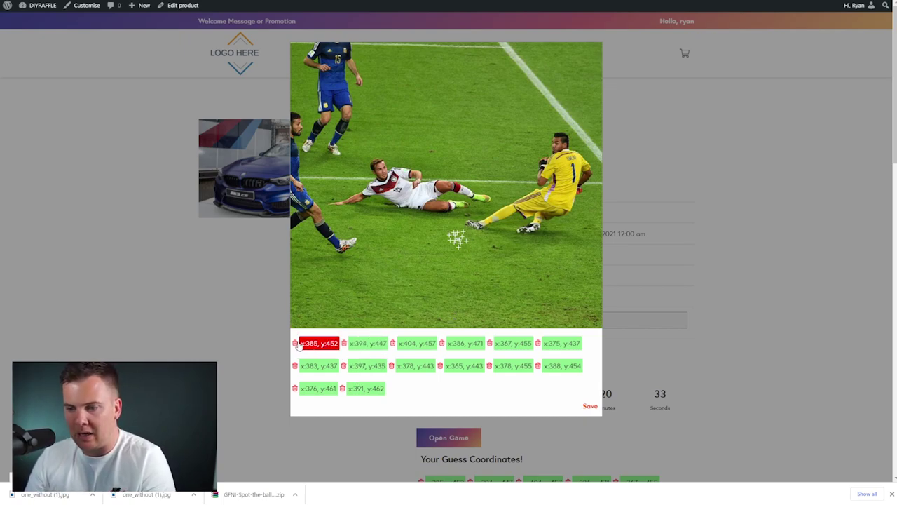
Step: Delete the guesses at x:385/452, 365/443, 376/461, 386/471 and 404/457, then save the rest
click(321, 344)
click(417, 367)
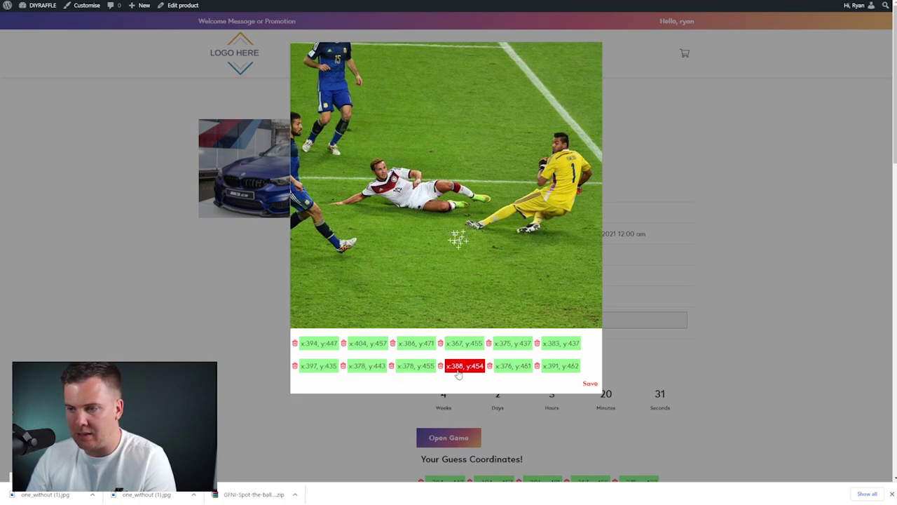
click(512, 365)
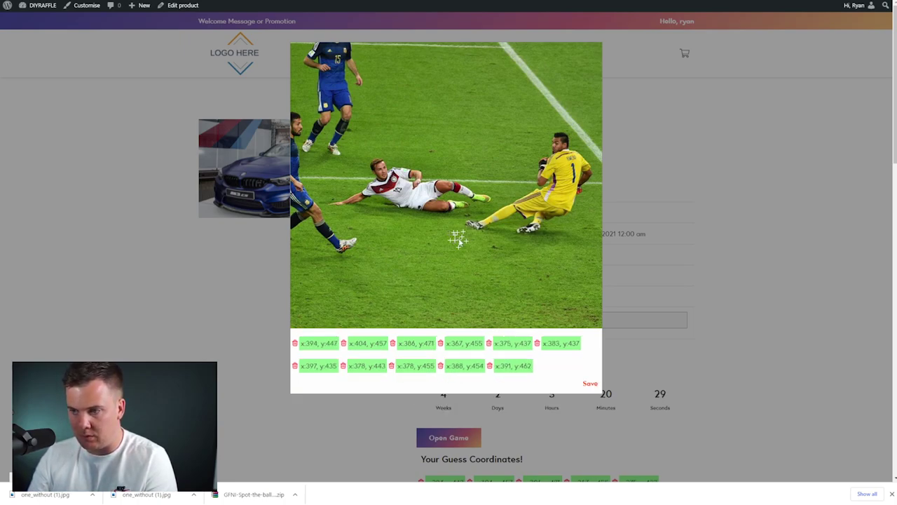
click(414, 345)
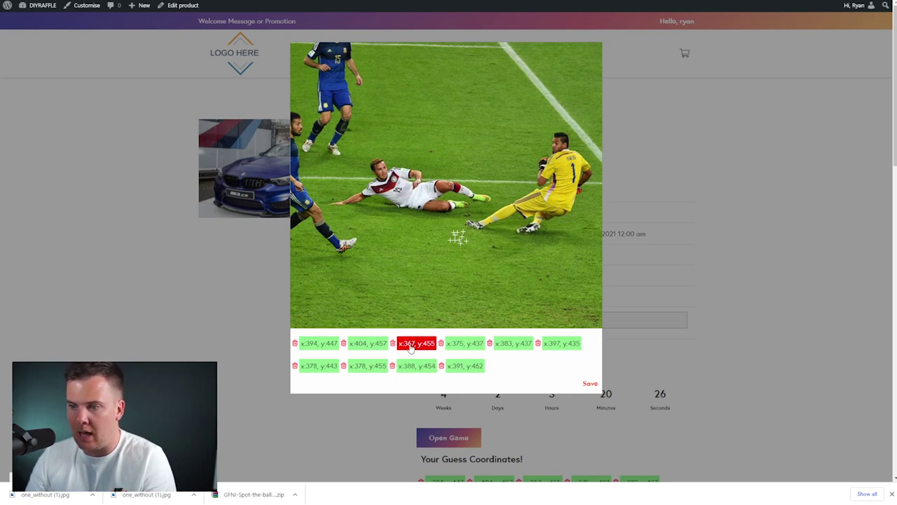
click(366, 343)
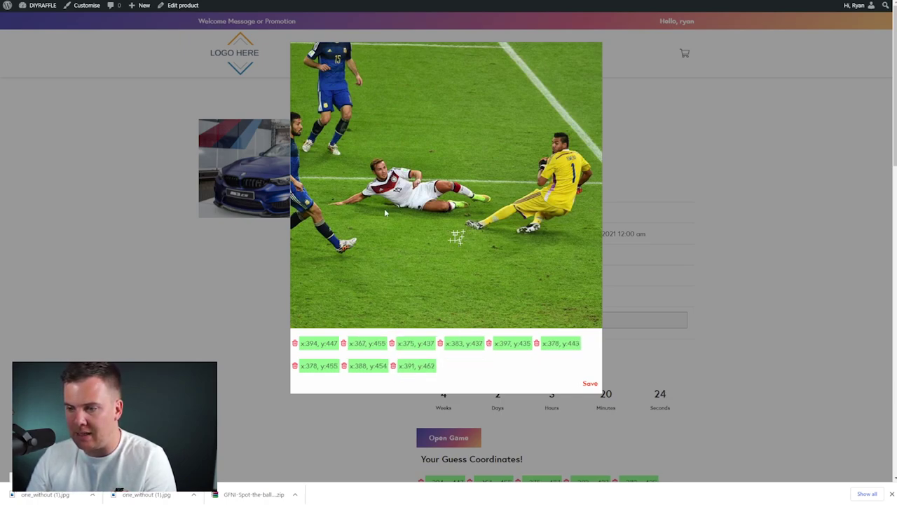
click(591, 384)
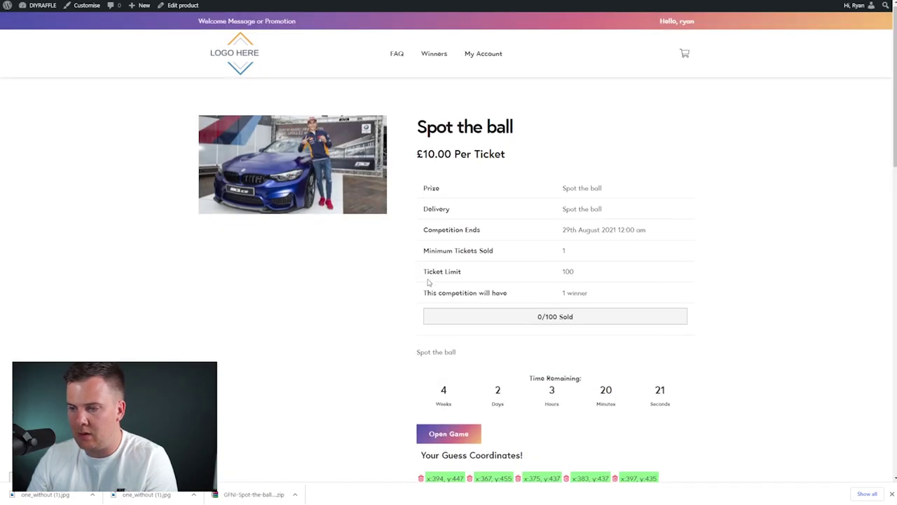
Step: Review the saved guess coordinates and the £10.00 per-ticket price on the product page
scroll(428, 294, down, 2)
drag(421, 328, 525, 328)
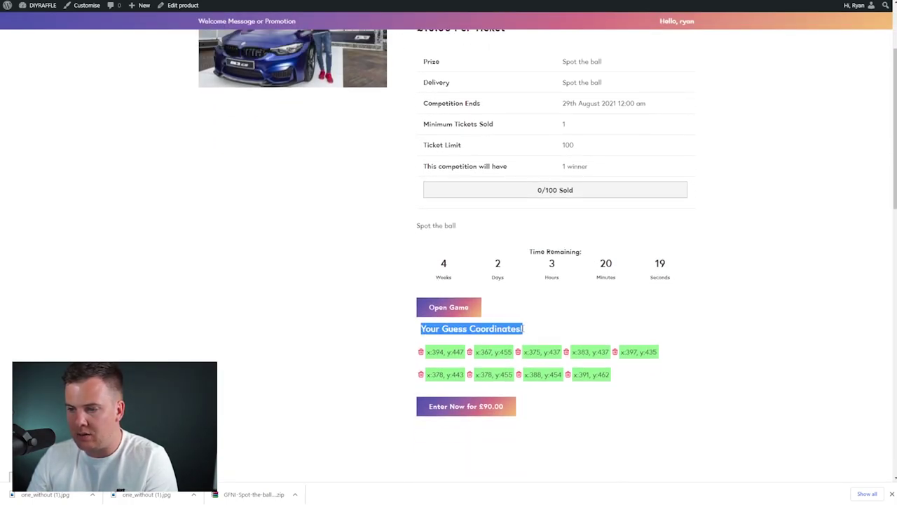
click(524, 330)
drag(457, 328, 542, 334)
click(545, 336)
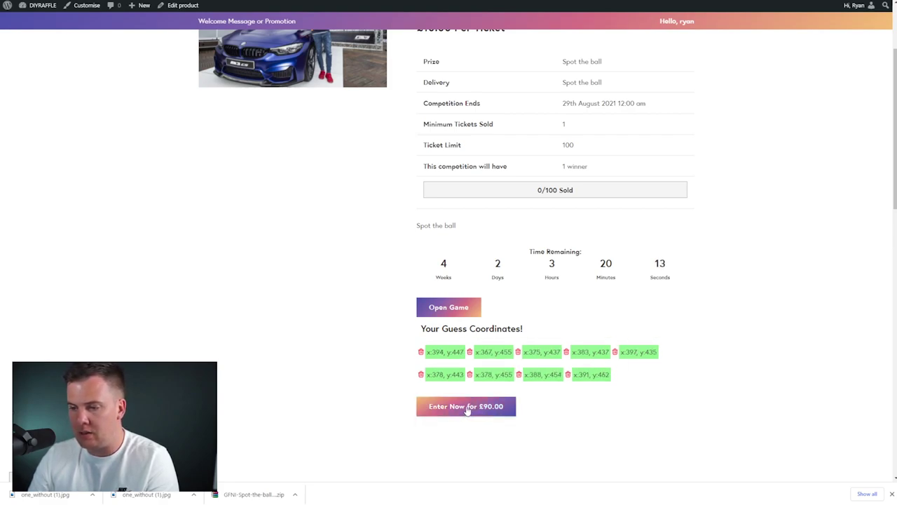
scroll(519, 305, up, 1)
scroll(519, 306, up, 1)
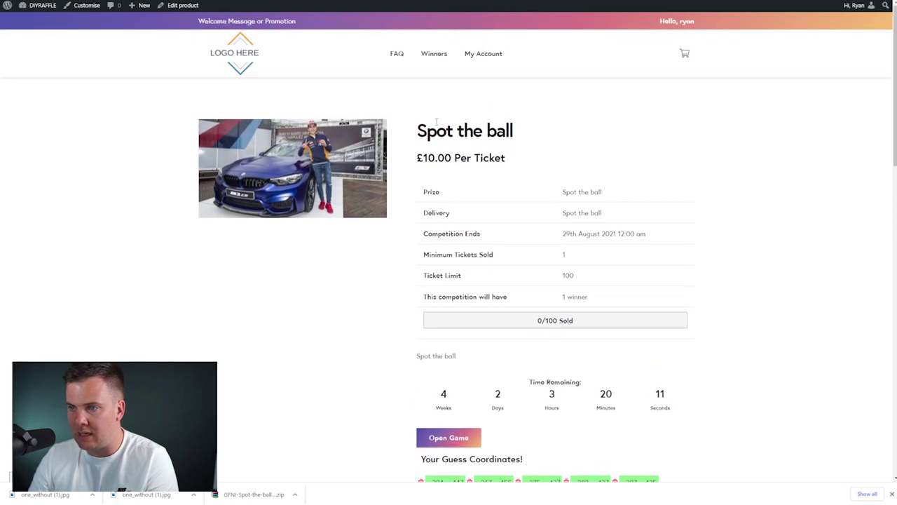
drag(417, 157, 508, 160)
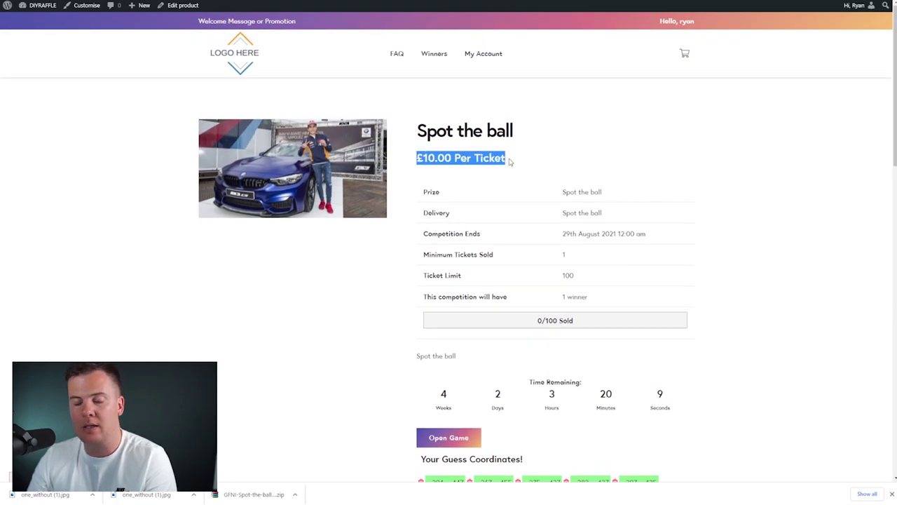
scroll(508, 160, down, 5)
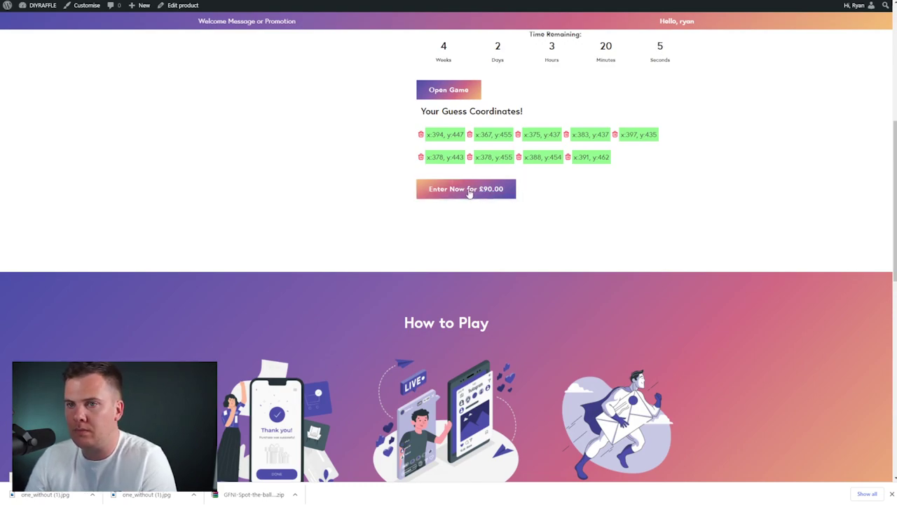
Step: Add all nine guesses to the basket, check the £90.00 total, and proceed to checkout
click(469, 194)
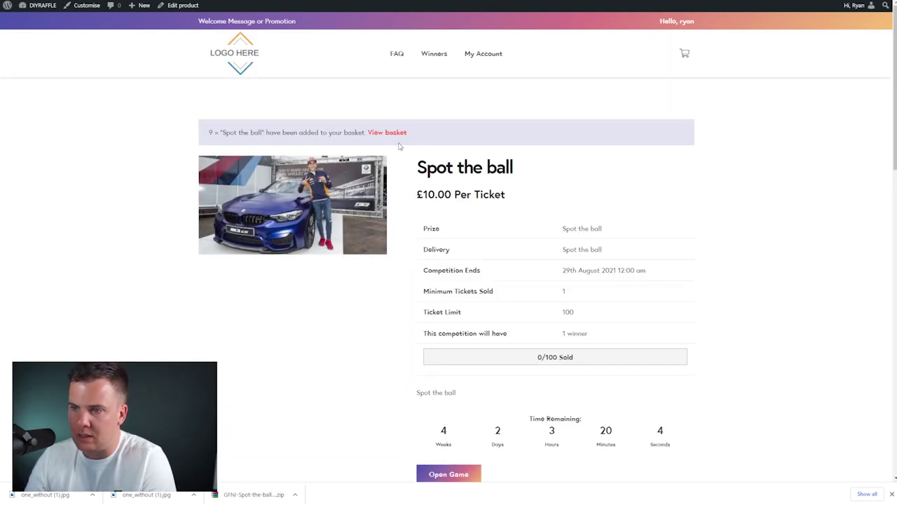
click(381, 133)
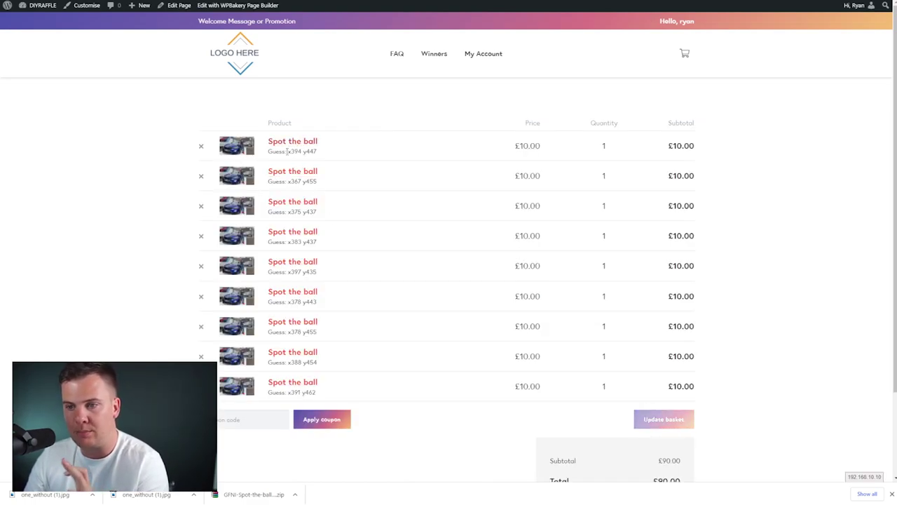
drag(267, 151, 355, 156)
click(340, 168)
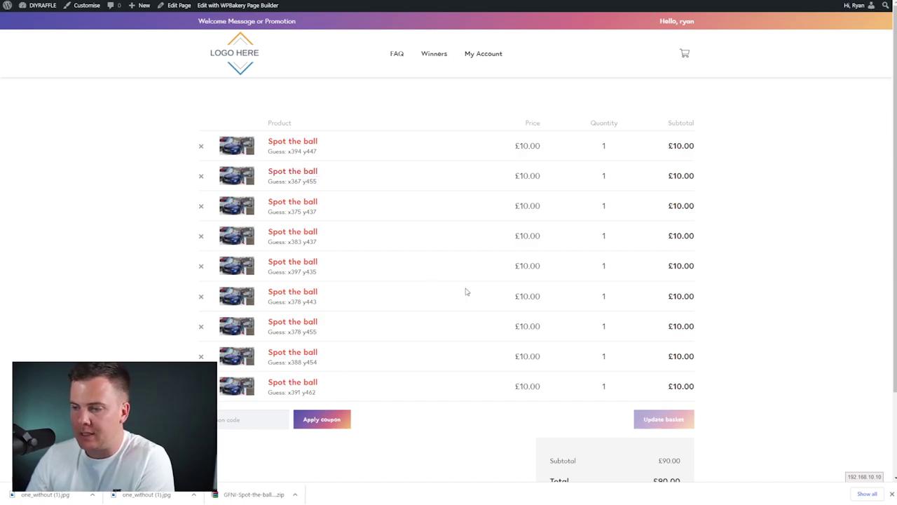
scroll(434, 232, down, 1)
scroll(434, 232, down, 2)
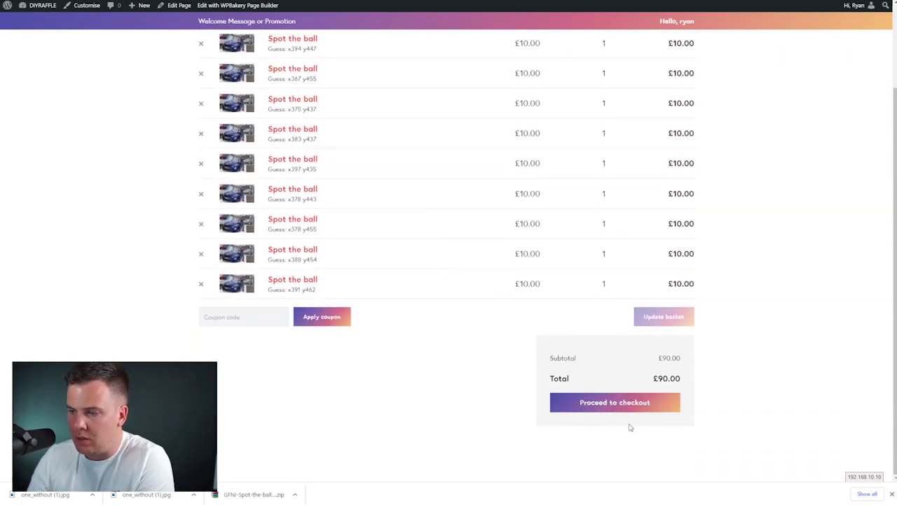
click(221, 317)
scroll(505, 309, up, 1)
scroll(532, 330, down, 1)
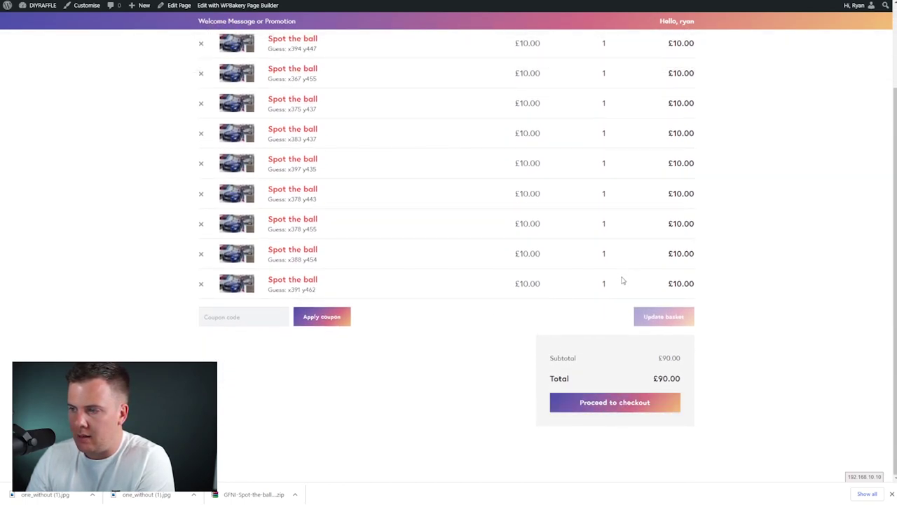
scroll(619, 232, up, 2)
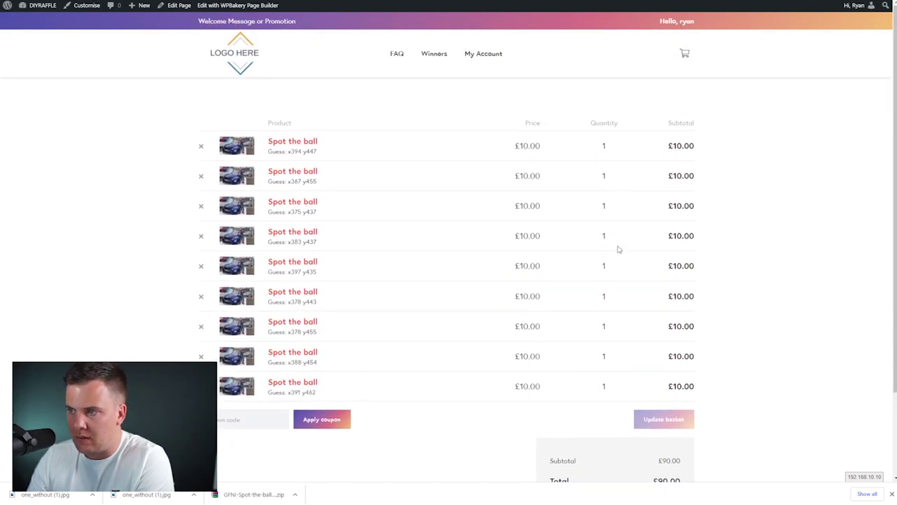
scroll(595, 349, down, 2)
click(595, 397)
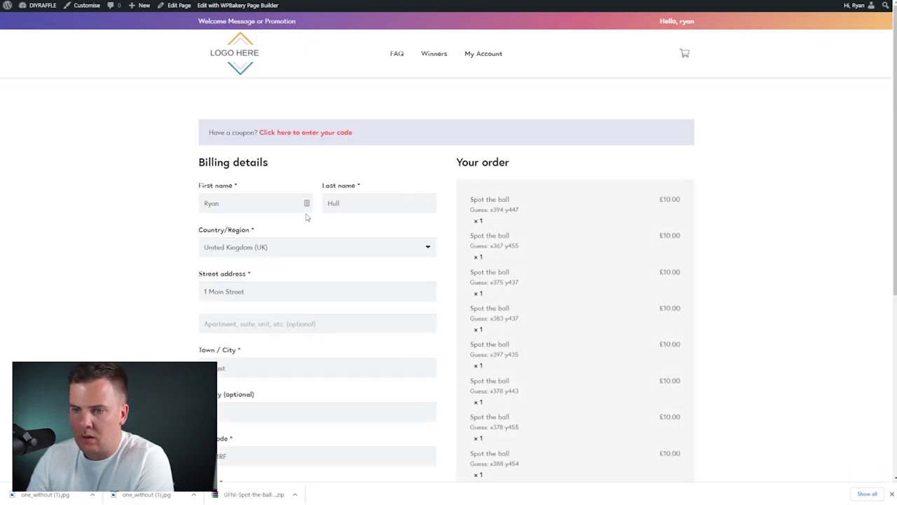
Step: Accept the over-18/terms statement and place the £90.00 cash-on-delivery order
scroll(554, 253, down, 5)
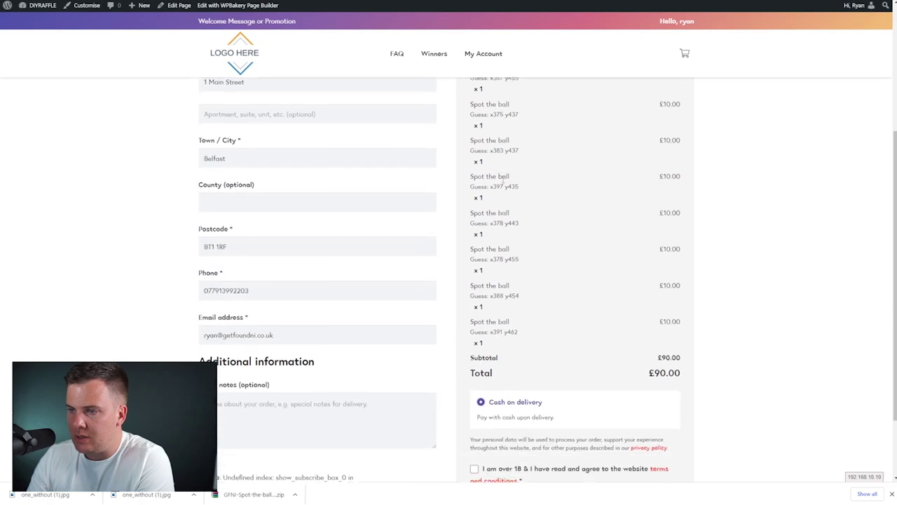
click(474, 378)
click(499, 420)
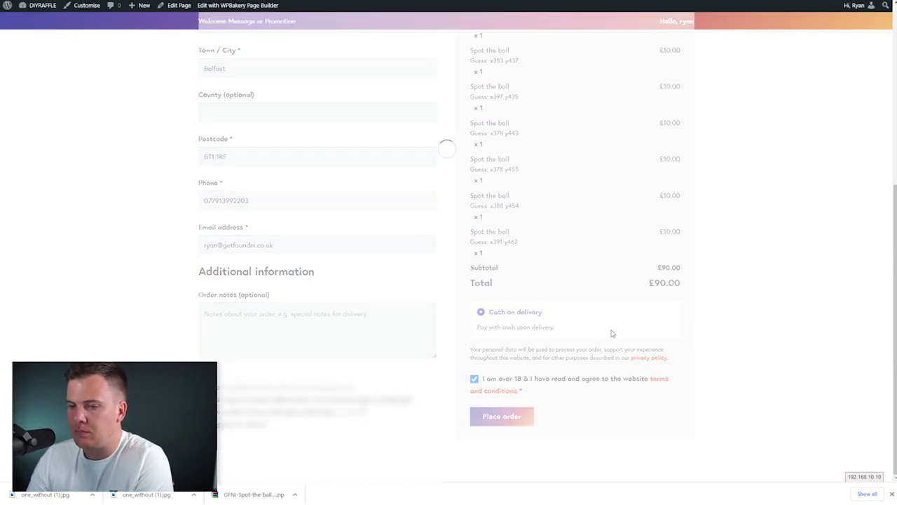
scroll(610, 325, up, 3)
scroll(568, 327, up, 1)
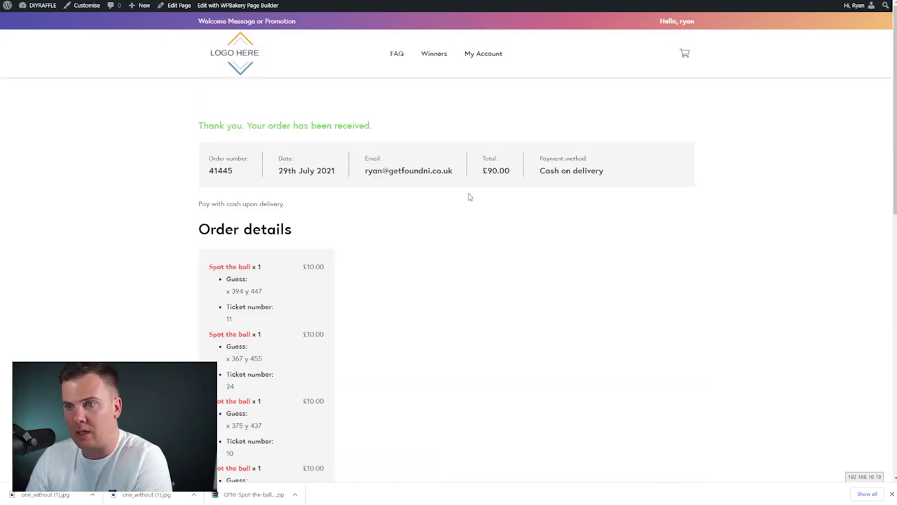
Step: Check the first item's guess x:394 y:447 and ticket number 11, then return to the product page
scroll(470, 197, down, 2)
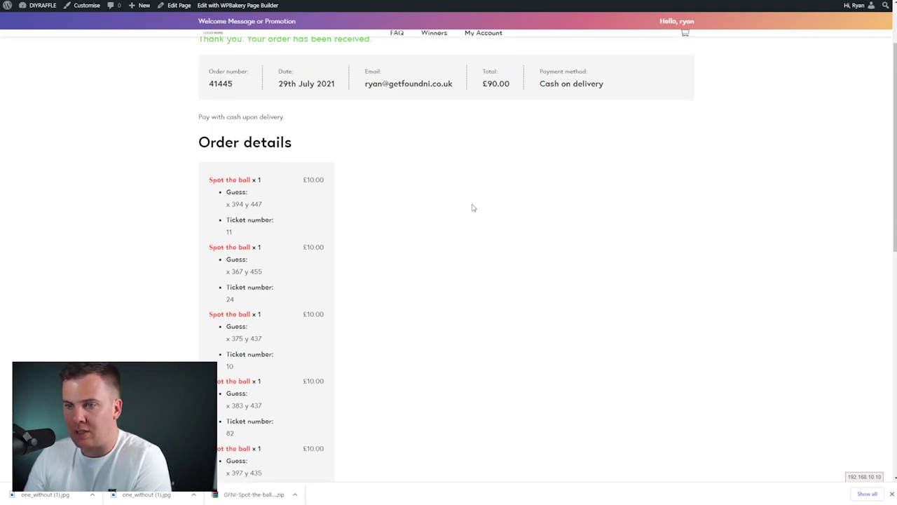
scroll(449, 138, up, 1)
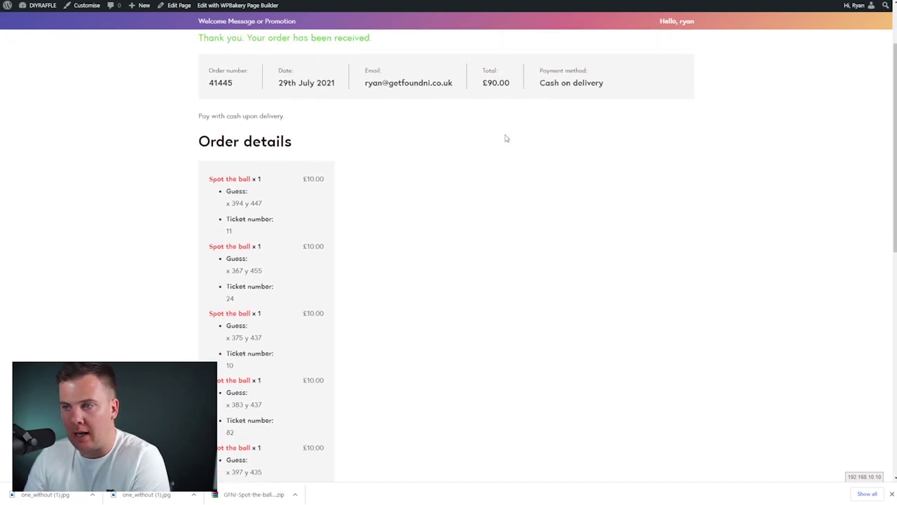
drag(226, 191, 276, 233)
click(244, 204)
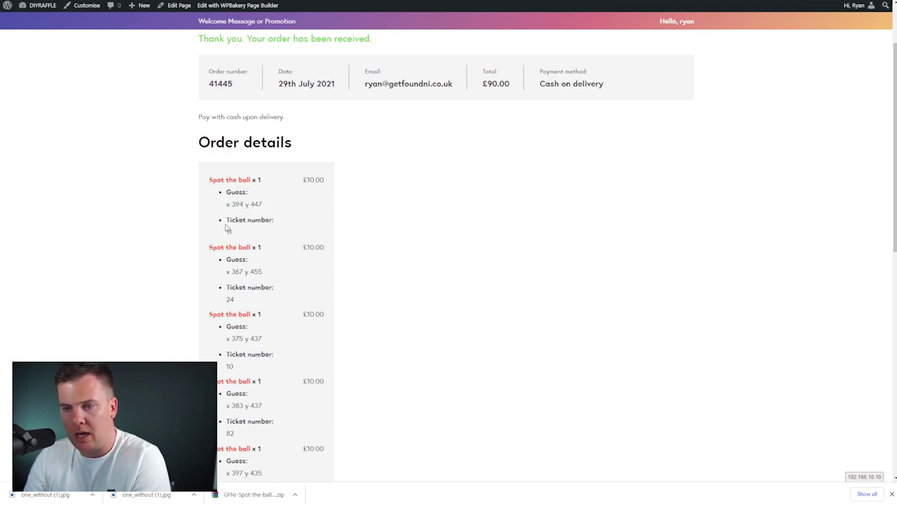
drag(225, 216, 272, 206)
click(239, 234)
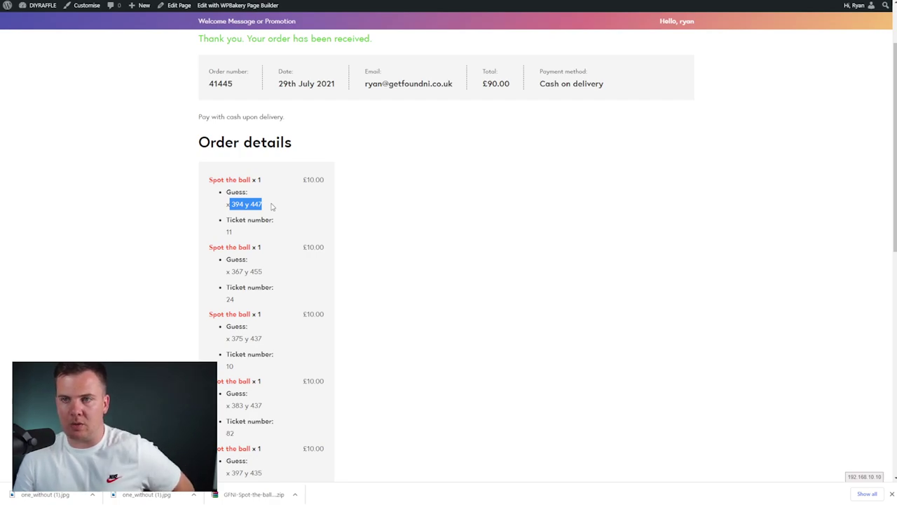
click(234, 238)
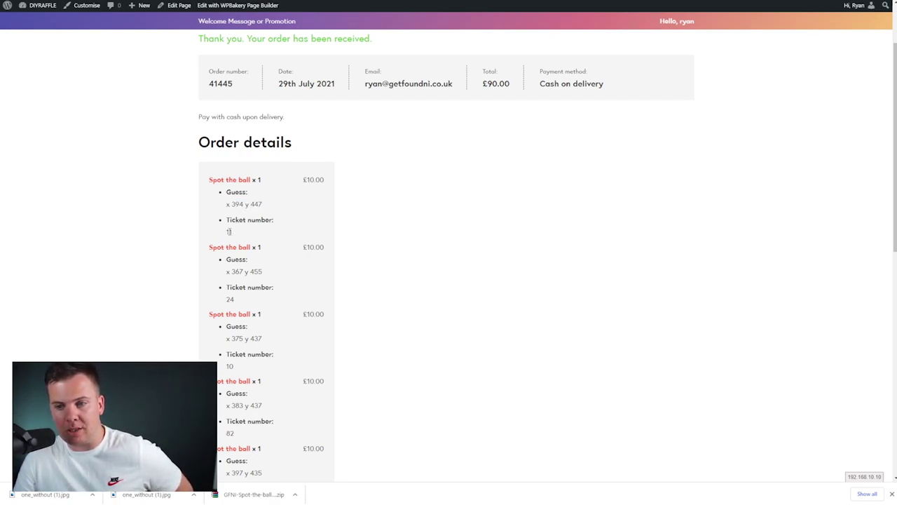
double_click(229, 231)
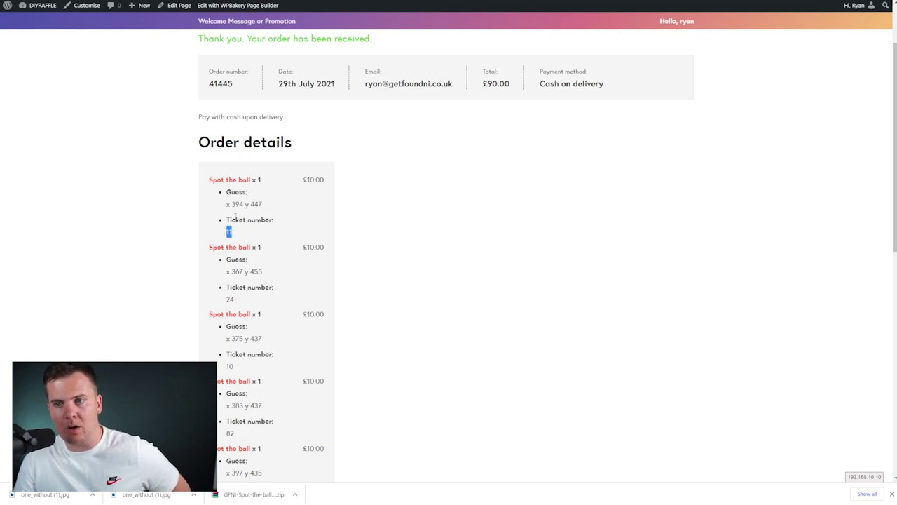
drag(226, 204, 261, 204)
click(239, 197)
click(261, 204)
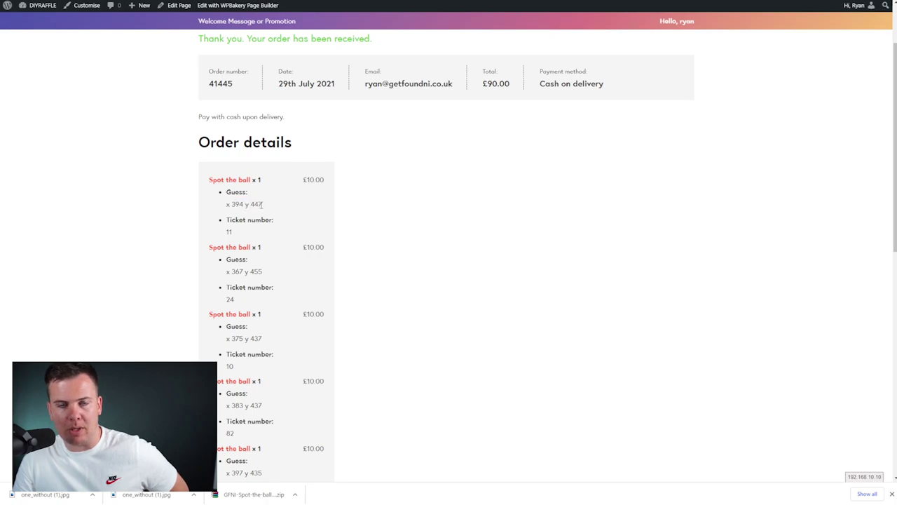
double_click(229, 231)
click(245, 231)
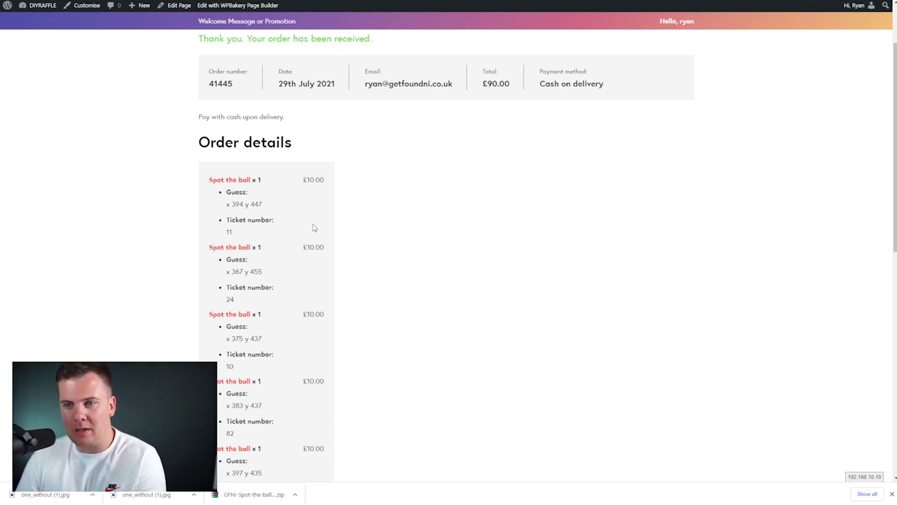
click(226, 180)
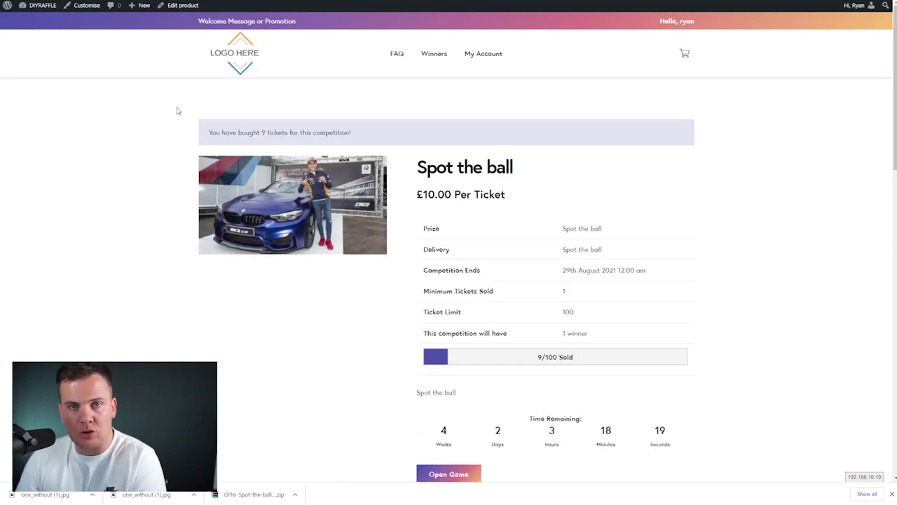
Step: Go back to the Spot the ball Edit product screen in the admin
mouse_move(174, 6)
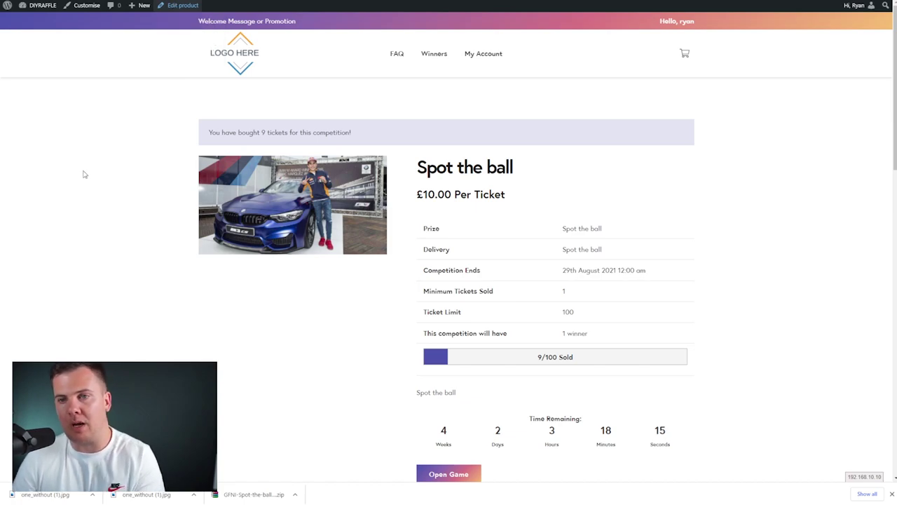
key(alt+Left)
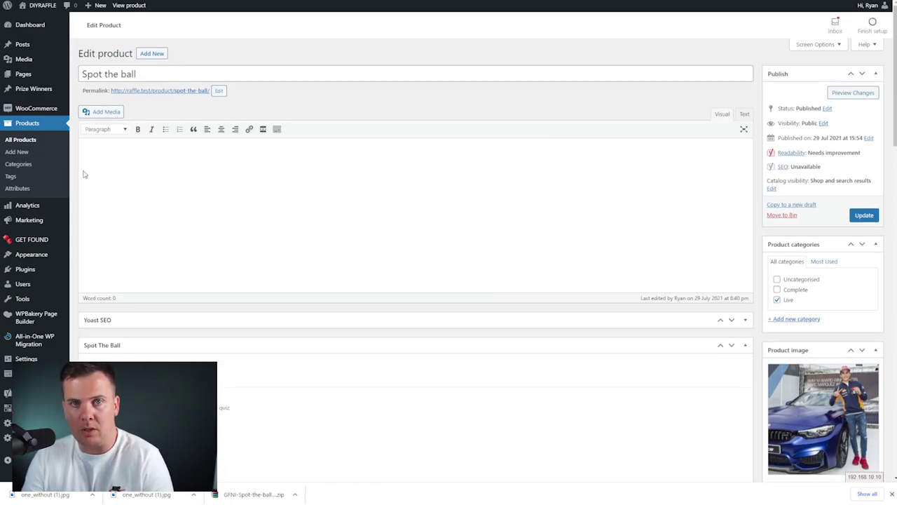
Step: Scroll to the Spot the ball Image box, read the winner-setting notes, and open the game
scroll(211, 234, down, 6)
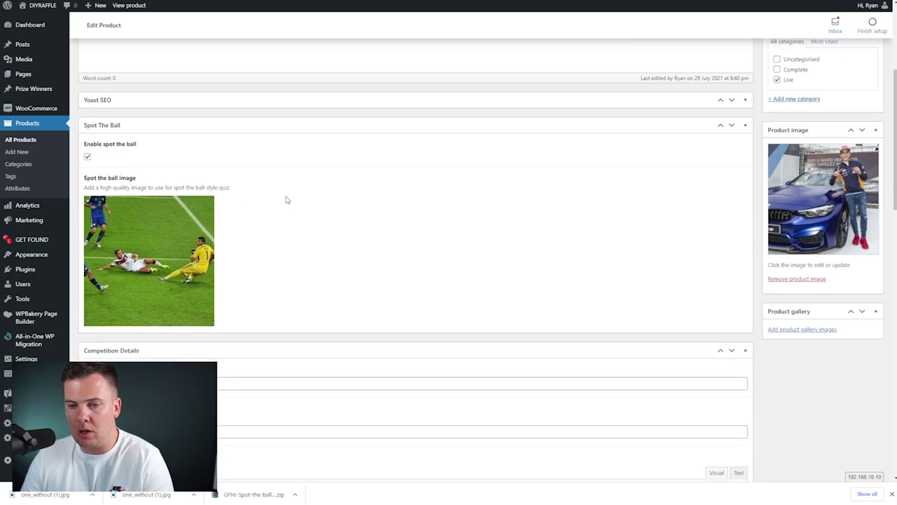
scroll(532, 200, up, 10)
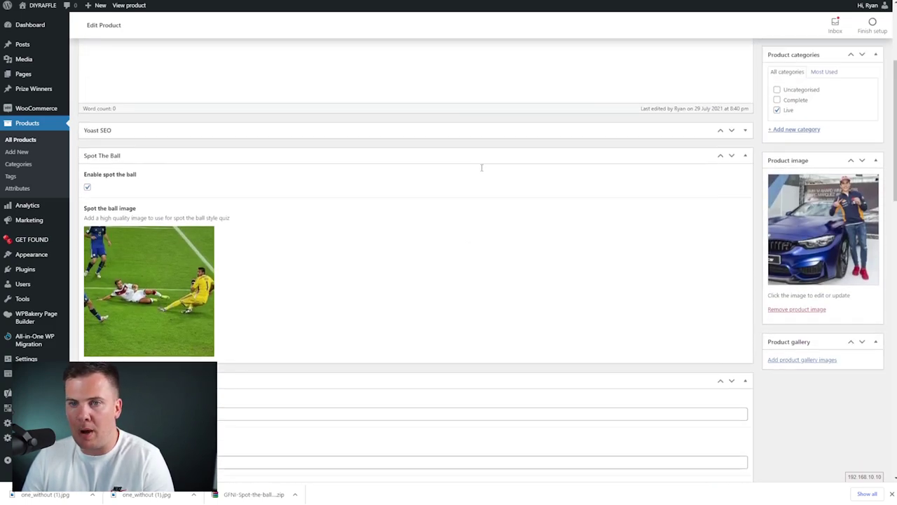
scroll(401, 238, down, 12)
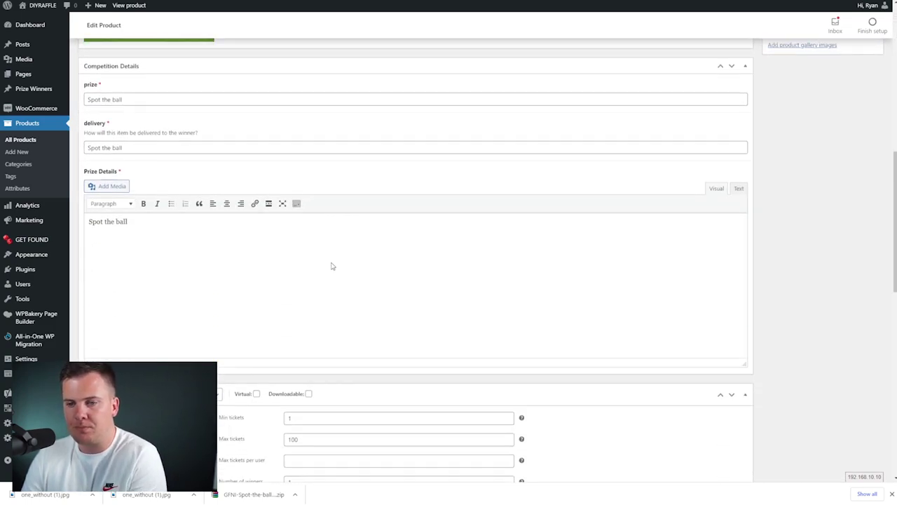
scroll(260, 187, down, 3)
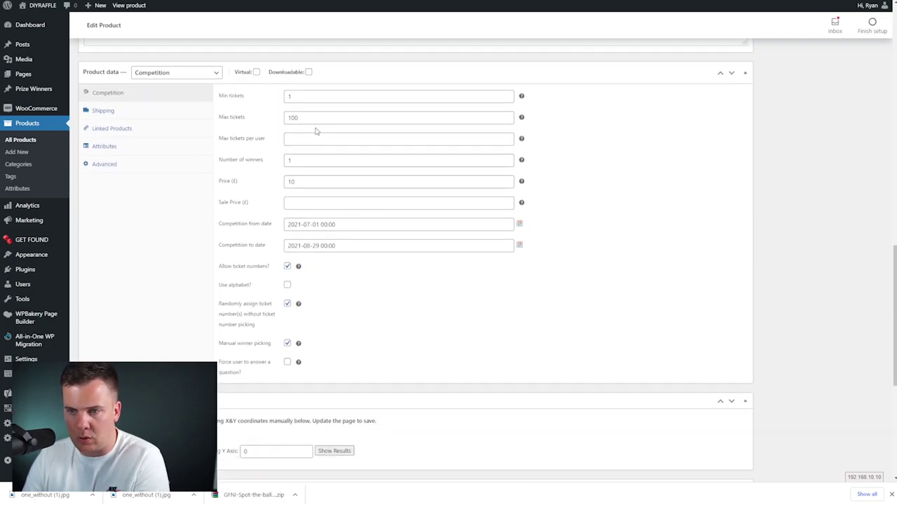
scroll(306, 133, down, 3)
scroll(144, 265, up, 2)
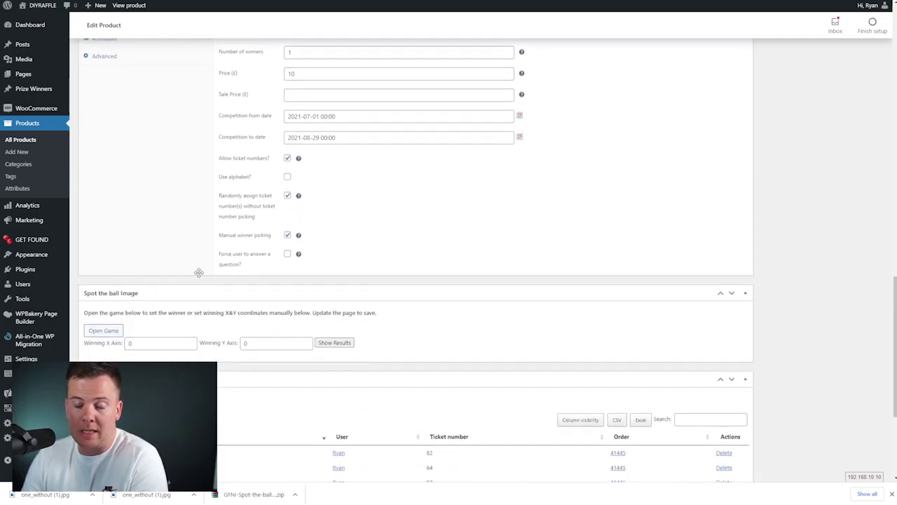
scroll(144, 265, down, 1)
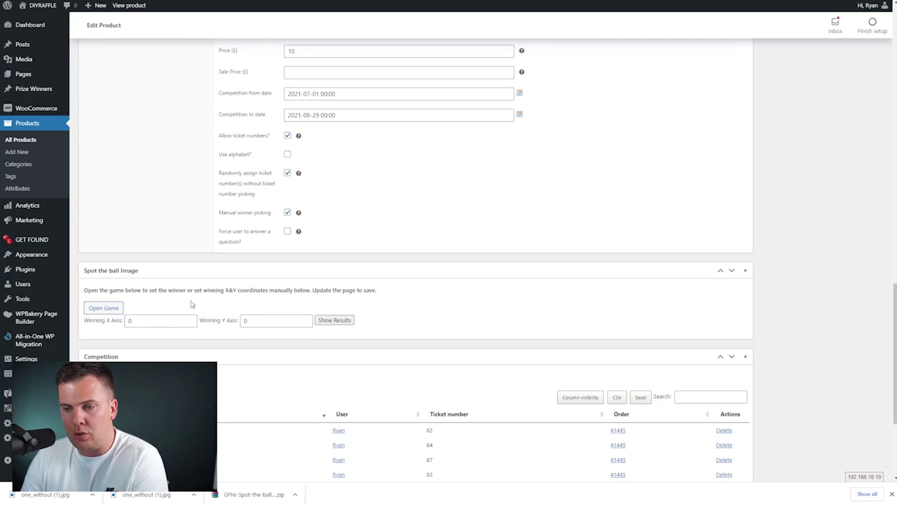
drag(89, 290, 235, 289)
click(190, 290)
drag(313, 290, 376, 289)
click(364, 292)
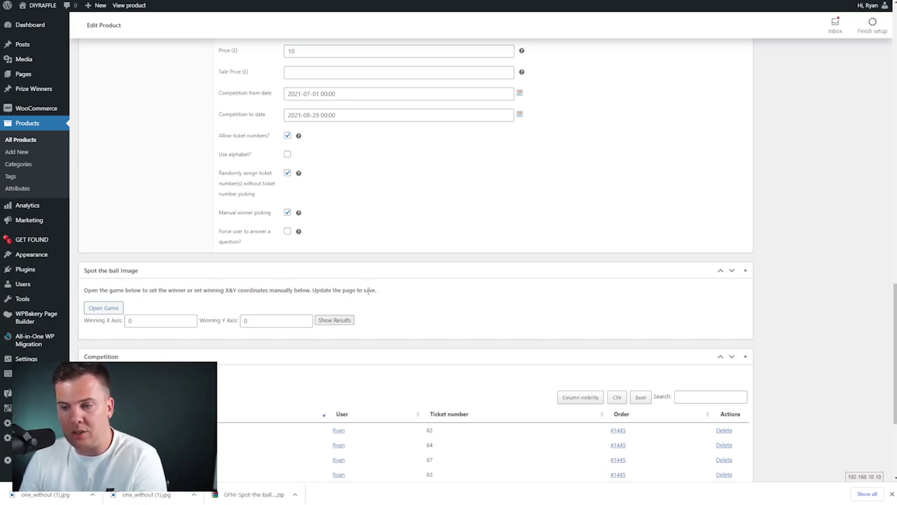
click(103, 309)
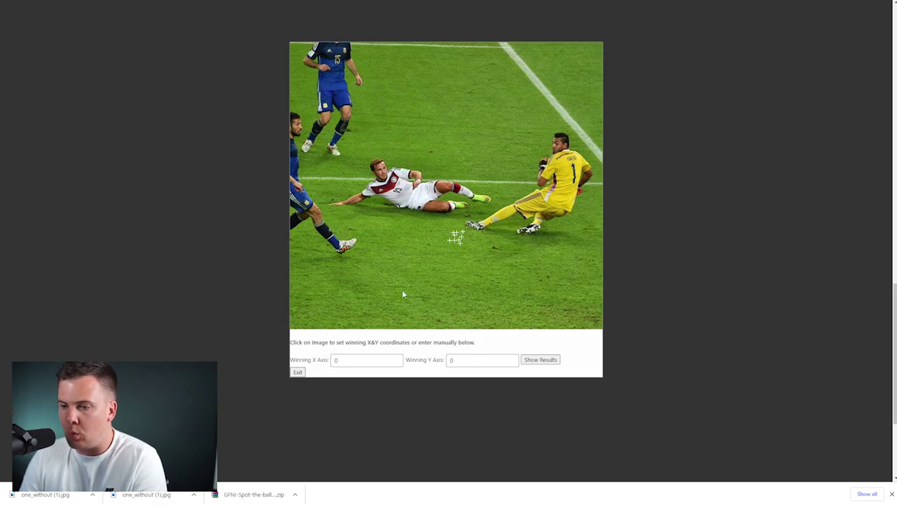
Step: Enter the winning X and Y coordinates and show results ranking tickets by distance
click(350, 360)
double_click(349, 359)
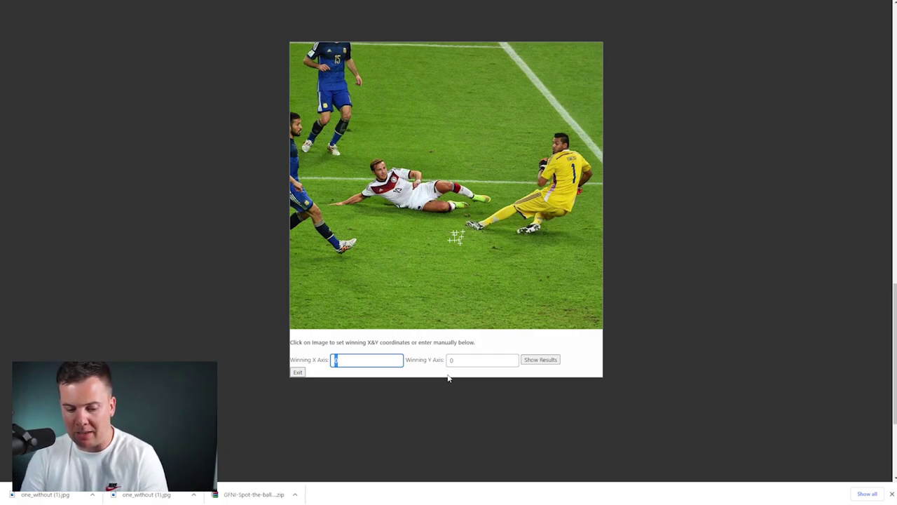
text(500)
key(Tab)
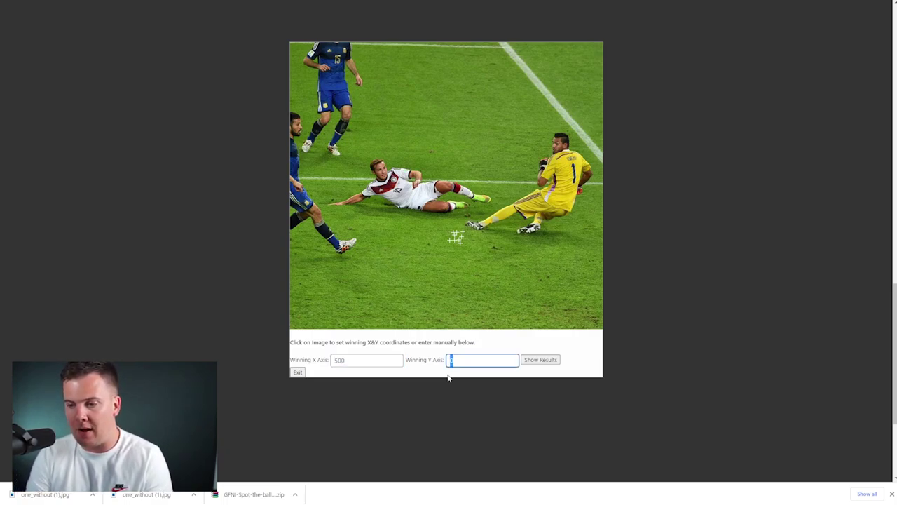
text(300)
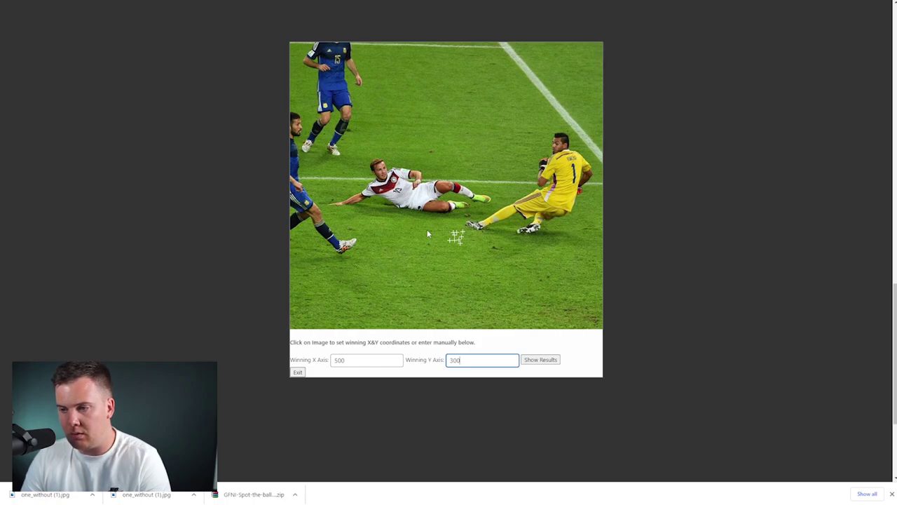
key(Return)
double_click(335, 337)
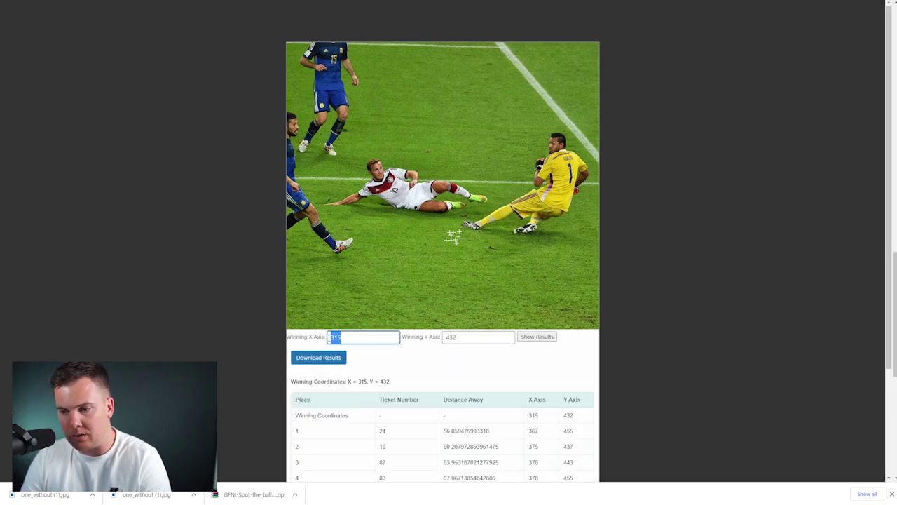
Step: Check the winning coordinates X 315 and Y 432 in the results table
double_click(451, 337)
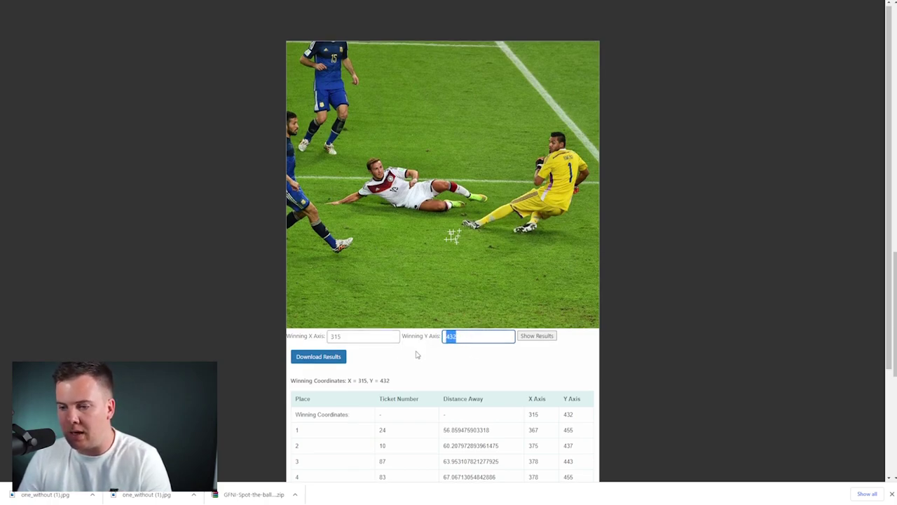
scroll(417, 356, down, 2)
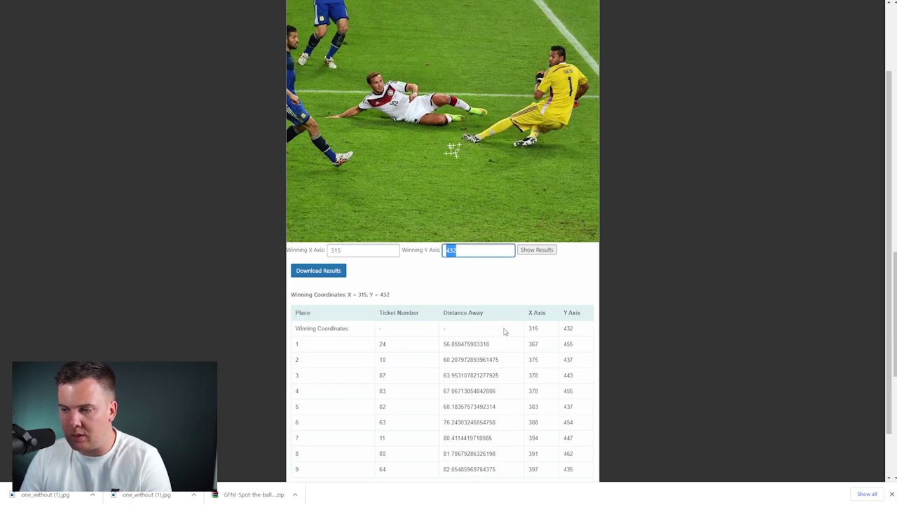
double_click(532, 328)
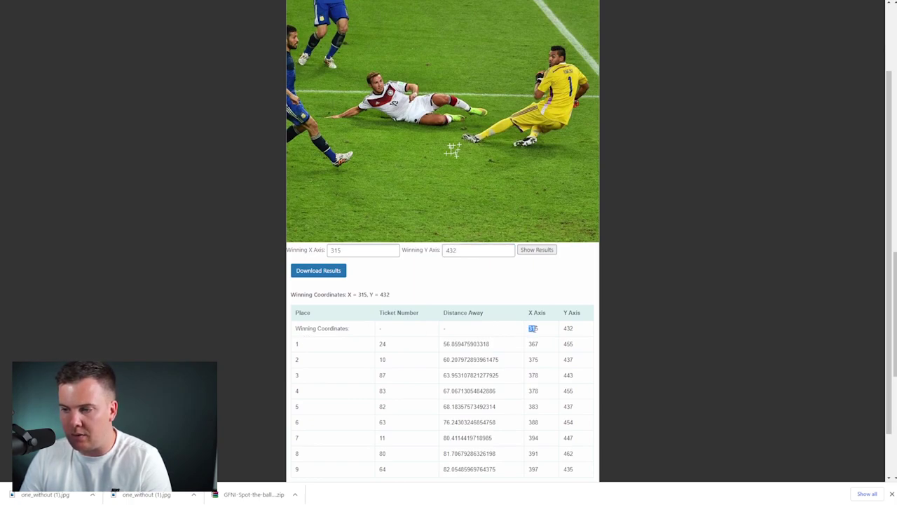
double_click(566, 327)
scroll(574, 331, down, 1)
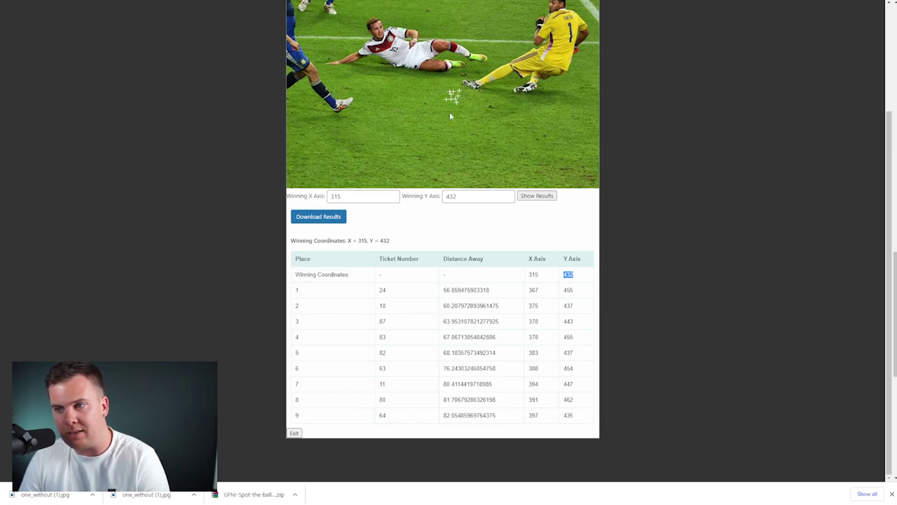
Step: Confirm ticket 24 ranks first by distance and download the export_results CSV
double_click(382, 290)
double_click(382, 289)
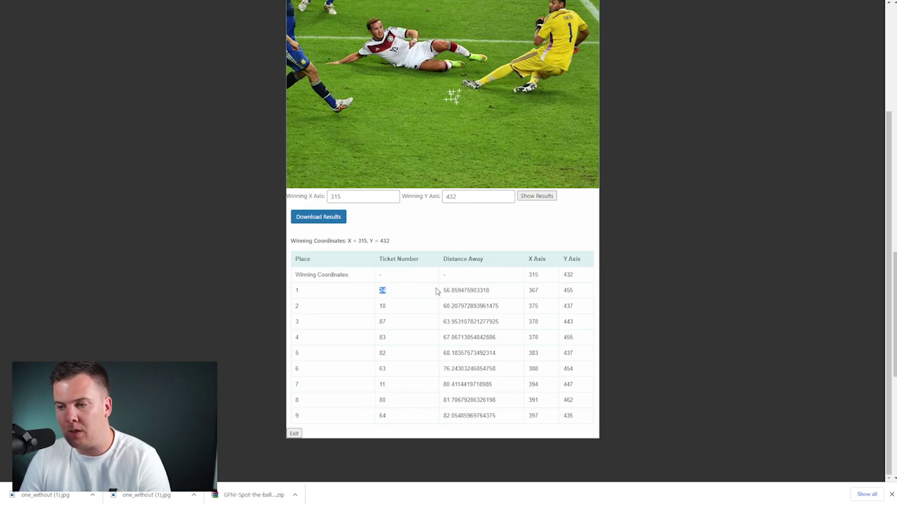
drag(444, 290, 456, 290)
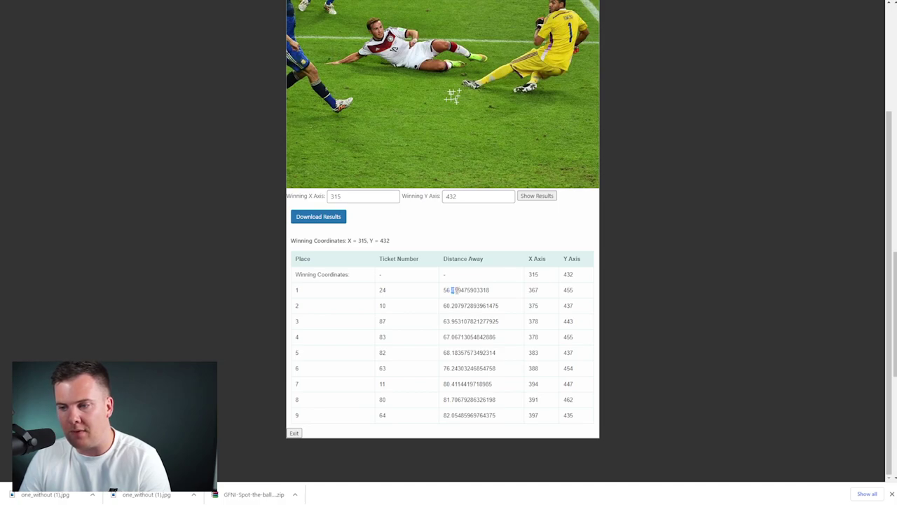
click(455, 290)
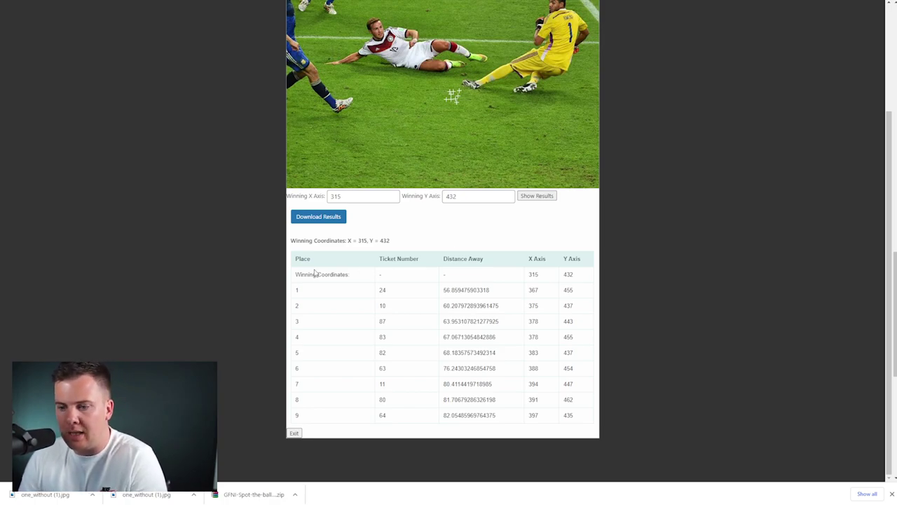
click(318, 217)
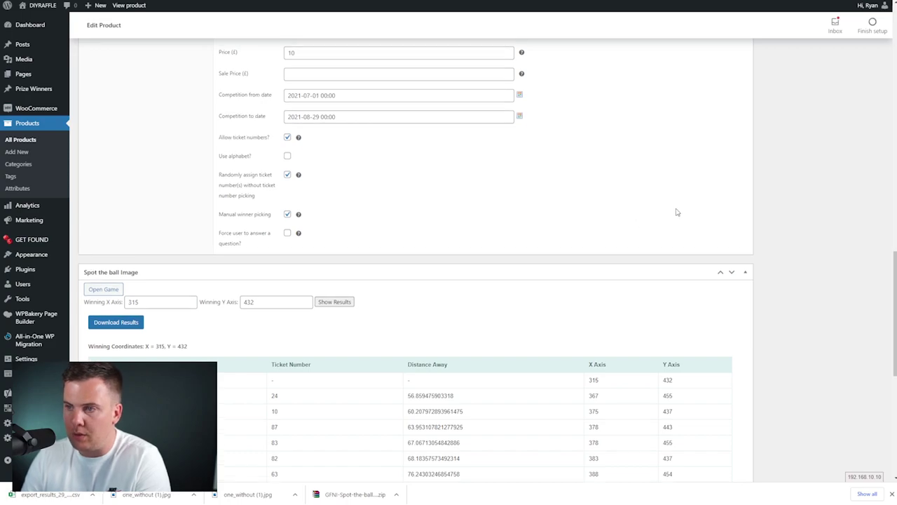
Step: Verify the winning X 315 and Y 432 fields and update the product
scroll(674, 210, up, 3)
scroll(471, 222, down, 4)
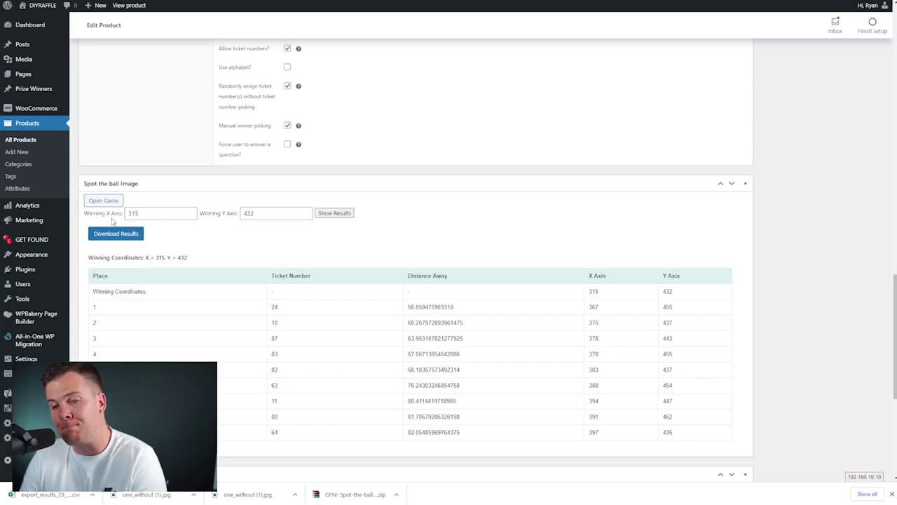
double_click(134, 214)
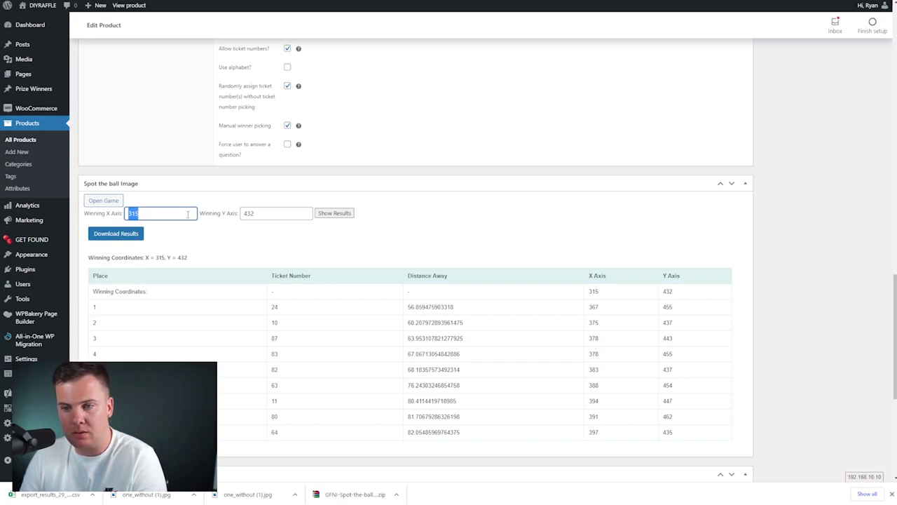
click(285, 214)
scroll(612, 202, up, 8)
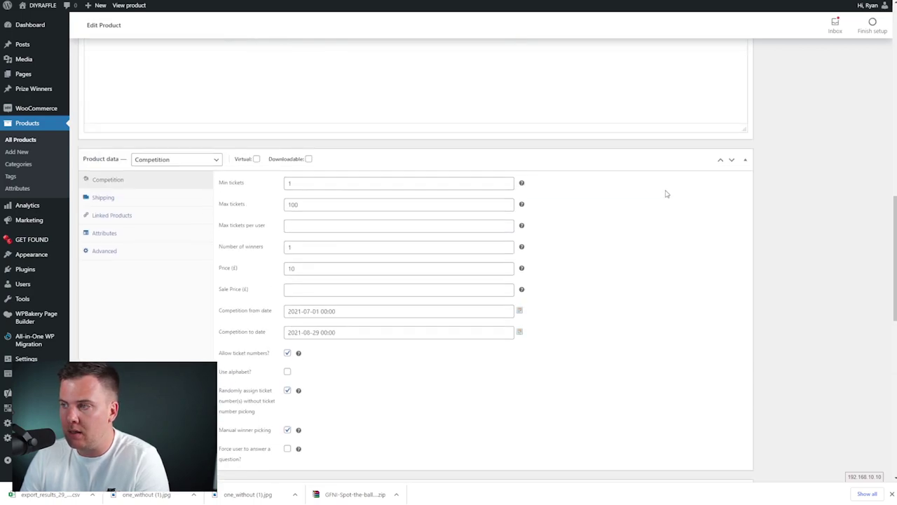
scroll(707, 189, up, 10)
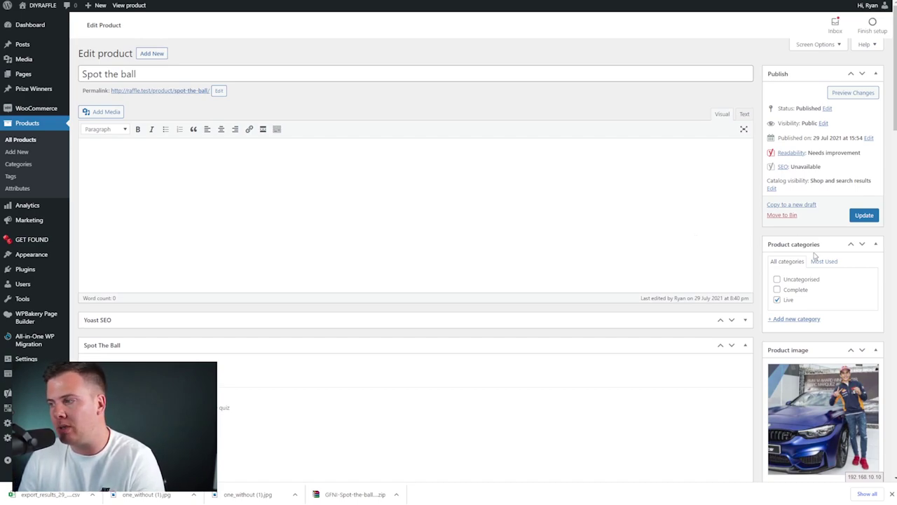
click(859, 219)
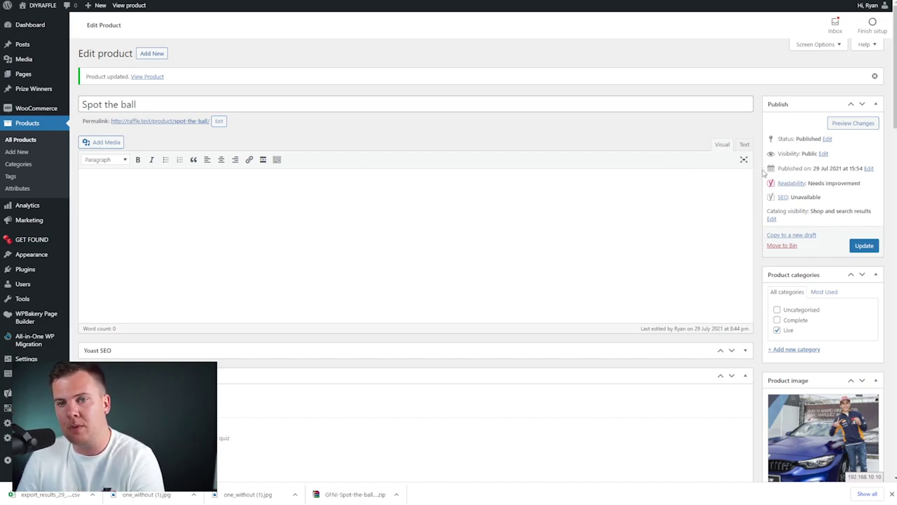
Step: Review the saved results table, with ticket 24 first and its distance value
scroll(764, 173, down, 5)
scroll(764, 173, down, 15)
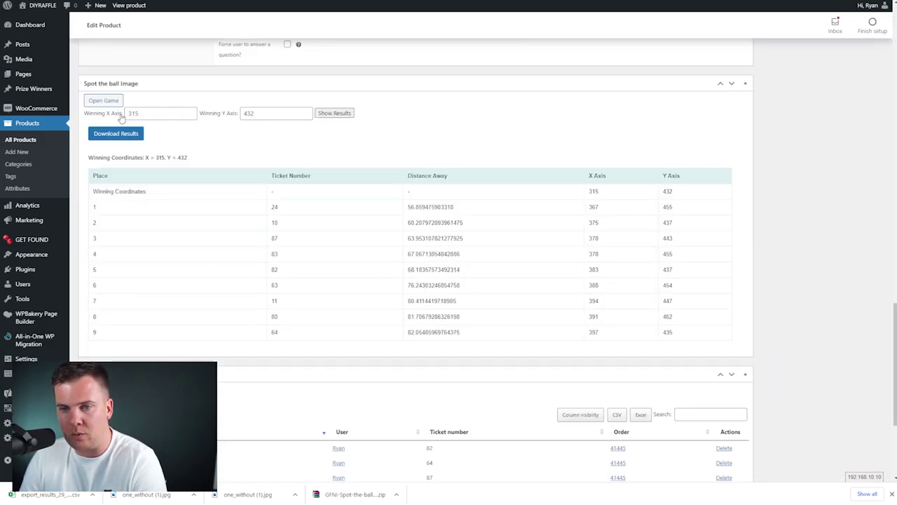
double_click(133, 112)
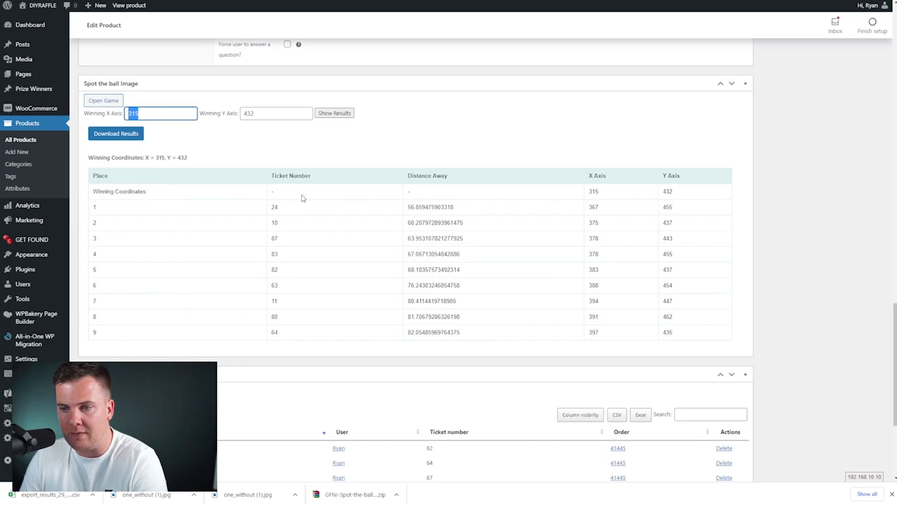
drag(91, 159, 344, 248)
click(344, 248)
drag(92, 208, 106, 219)
click(102, 211)
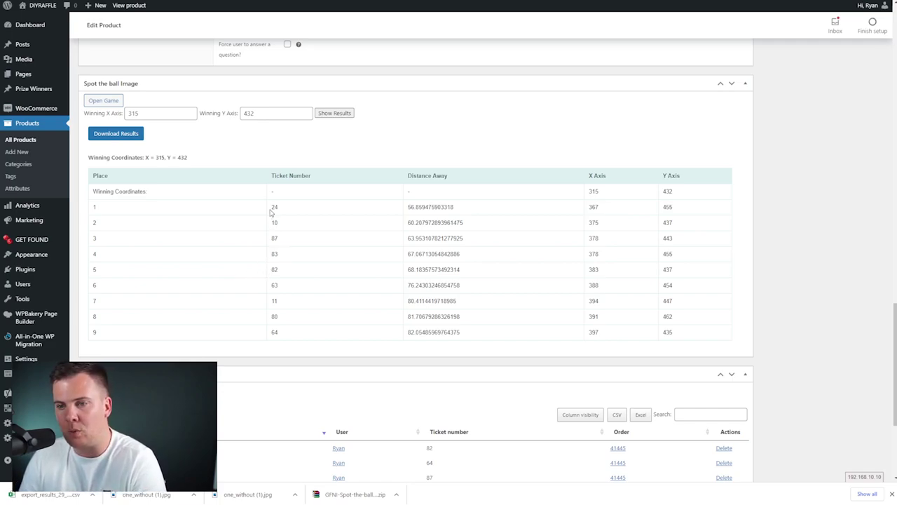
drag(273, 206, 281, 211)
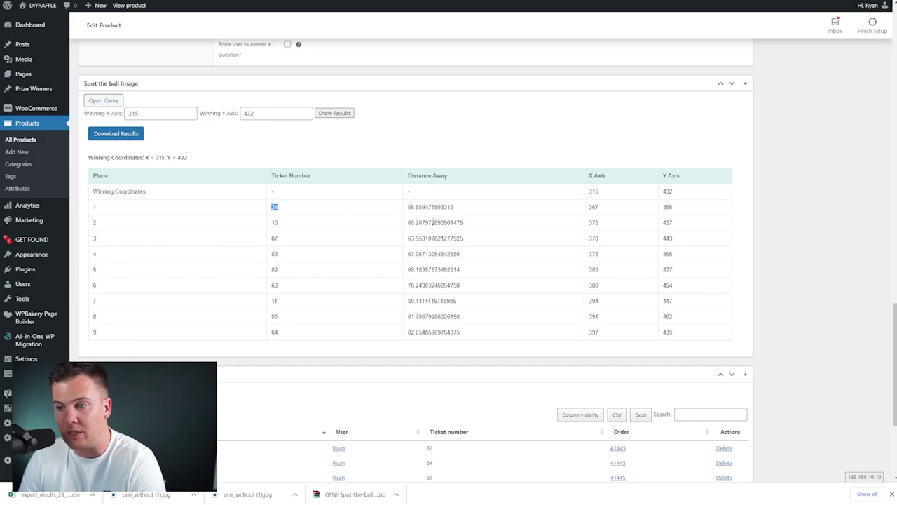
drag(408, 207, 415, 208)
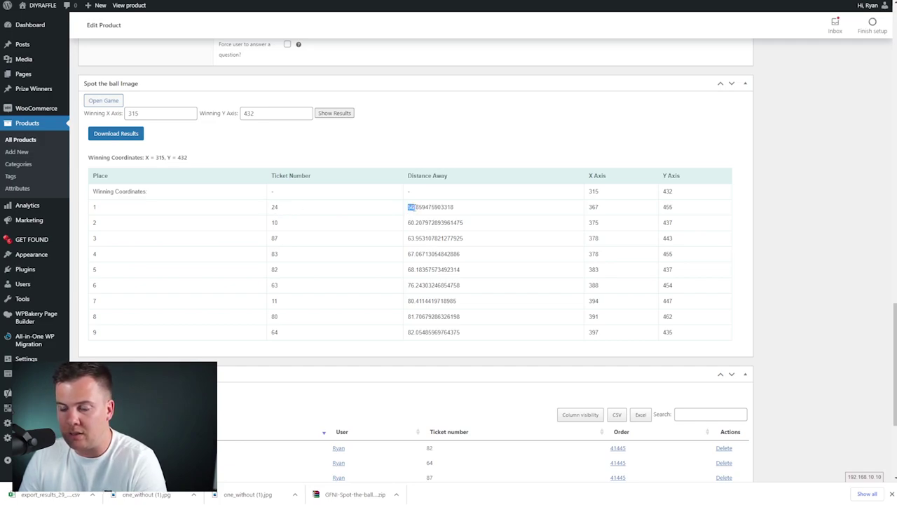
scroll(414, 224, up, 5)
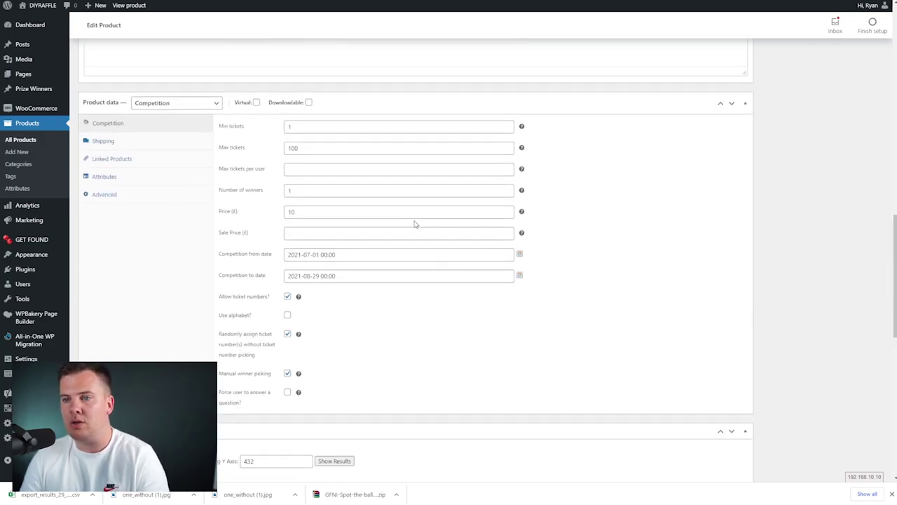
Step: Start a new product titled Iphone, with Iphone also as its description
drag(308, 148, 266, 152)
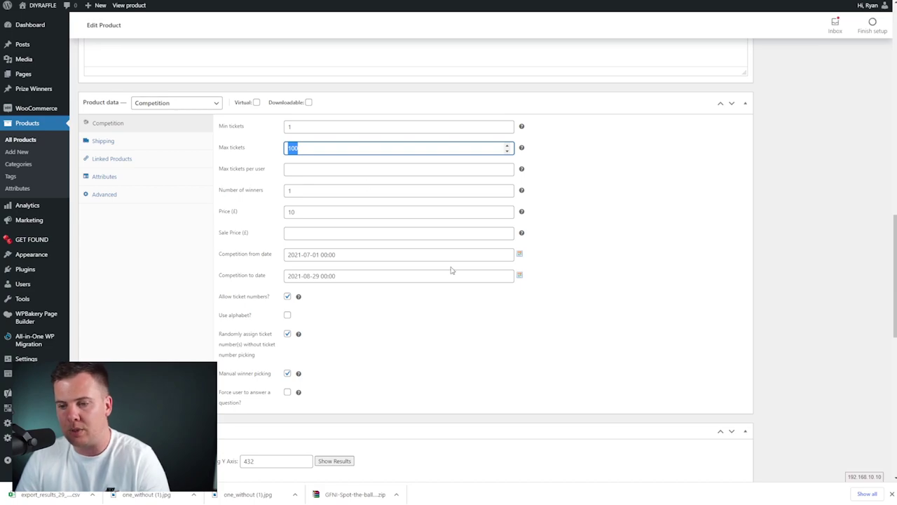
scroll(453, 270, down, 3)
scroll(399, 224, up, 2)
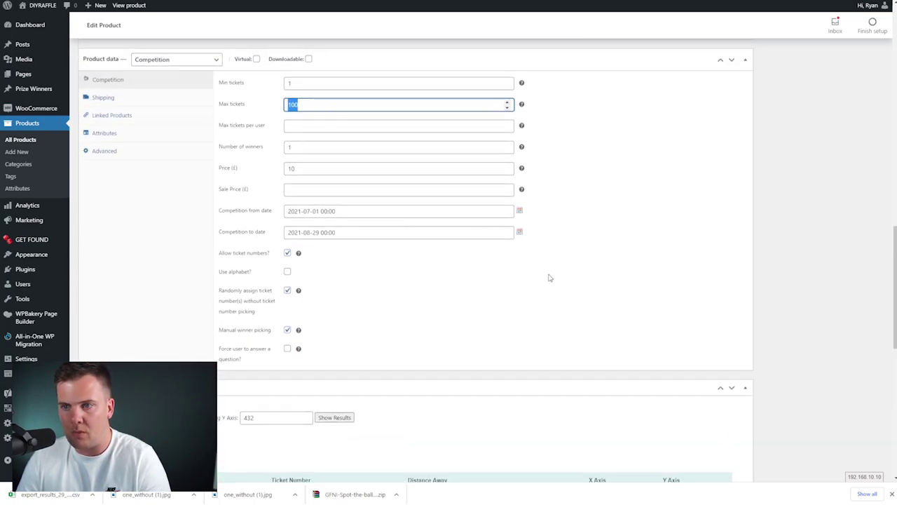
click(17, 151)
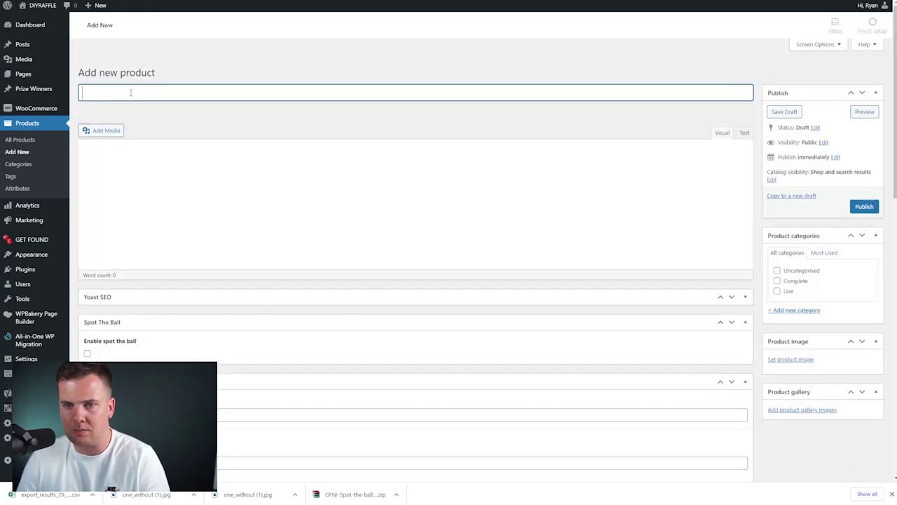
text(Iphone)
click(138, 91)
double_click(160, 72)
key(ctrl+c)
click(148, 238)
key(ctrl+v)
Step: Enable spot the ball with a media-library football image, max 10 tickets, then open the game
scroll(175, 294, down, 3)
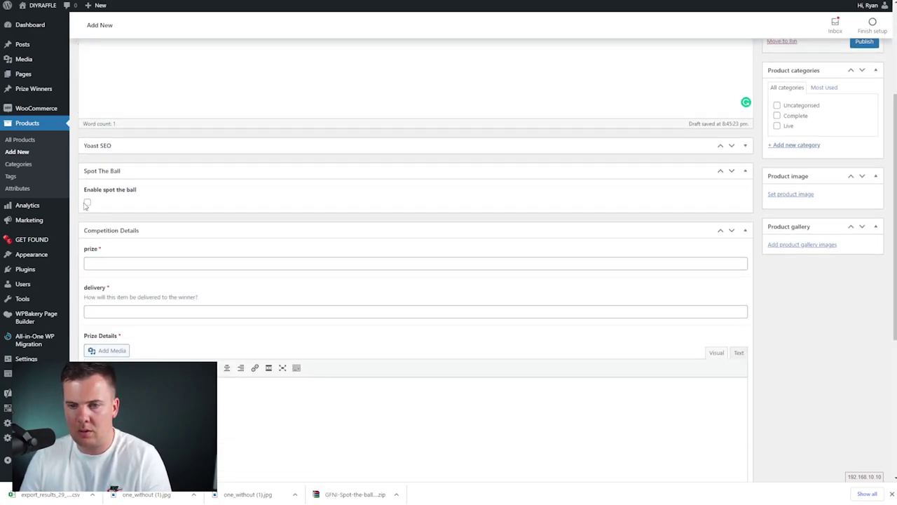
click(87, 202)
click(148, 248)
click(67, 40)
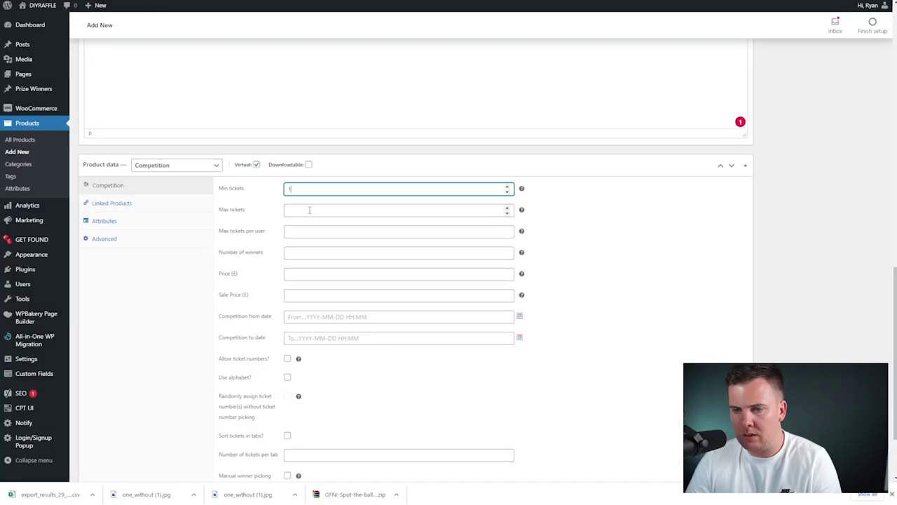
click(310, 208)
text(10)
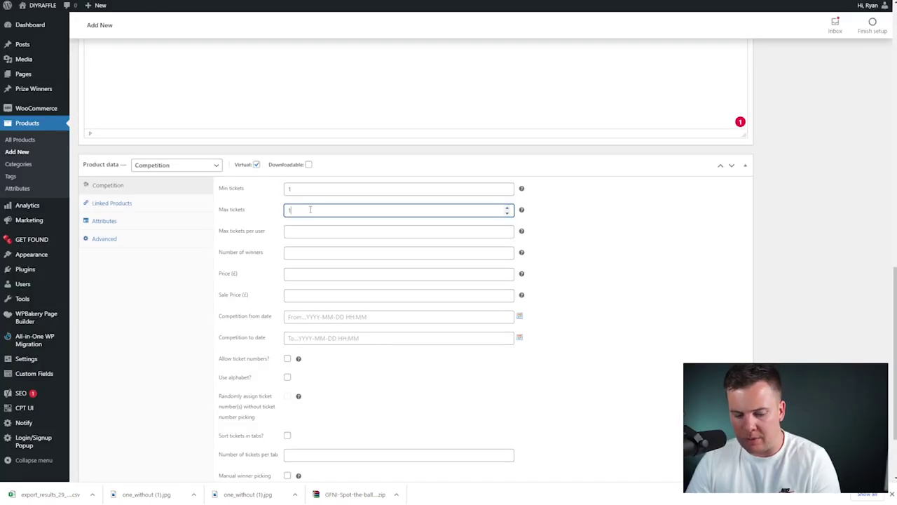
click(311, 232)
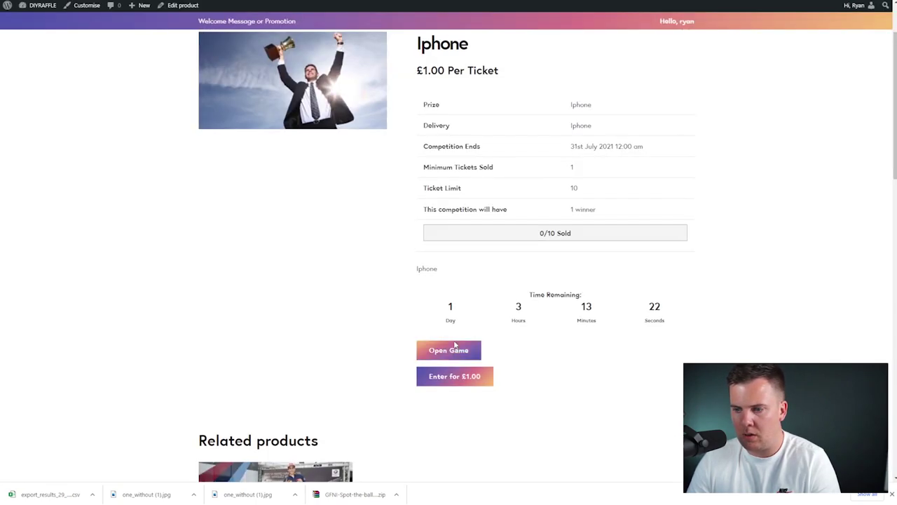
click(456, 347)
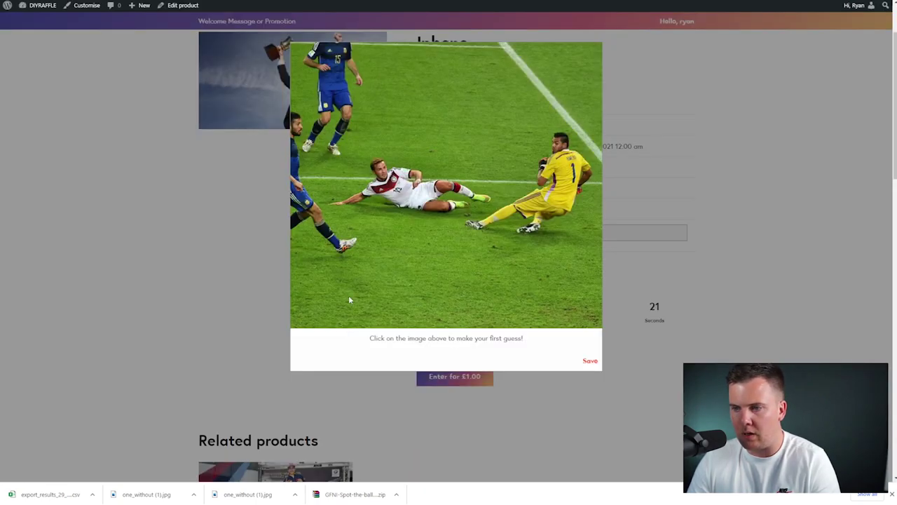
Step: Place ten guesses on the football image and save them
click(420, 251)
click(438, 240)
click(426, 260)
click(451, 268)
click(472, 264)
click(411, 240)
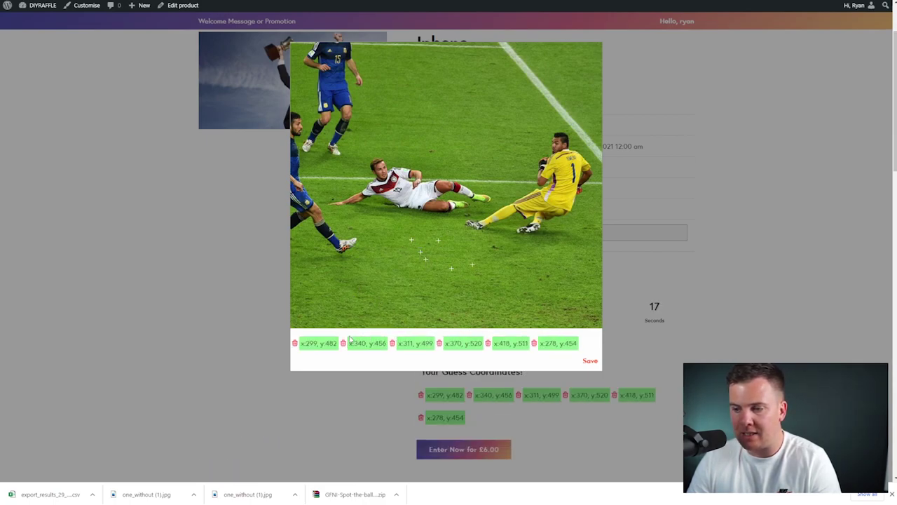
click(457, 244)
click(487, 256)
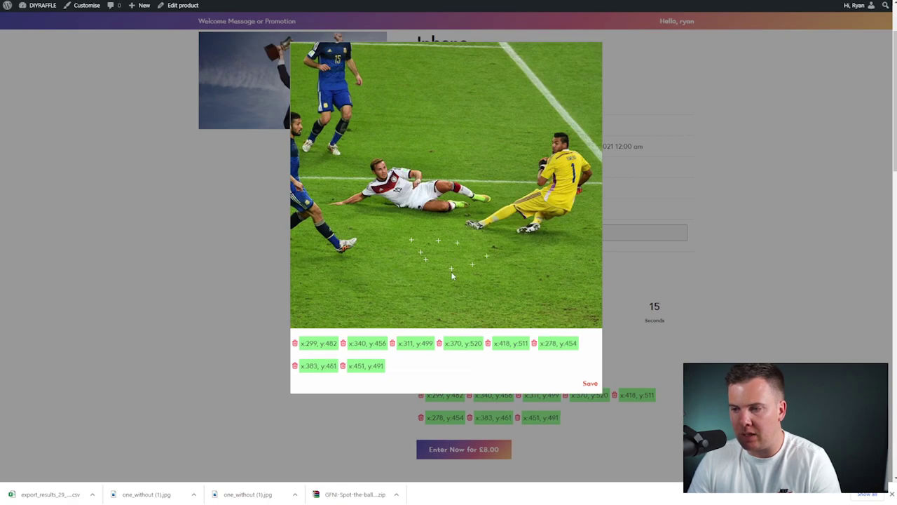
click(439, 252)
click(405, 223)
click(589, 384)
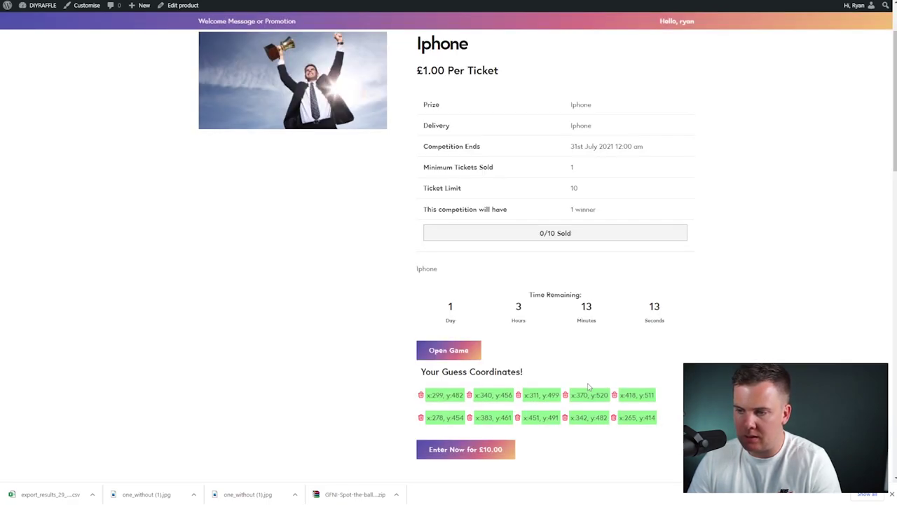
Step: Enter the competition with these guesses and submit the ticket order
click(479, 454)
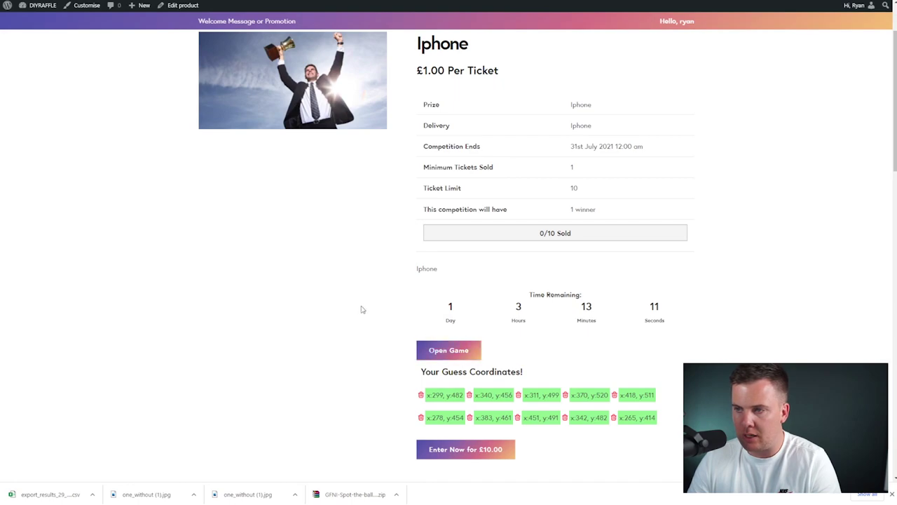
scroll(736, 250, down, 5)
scroll(735, 251, down, 2)
click(474, 378)
Step: Go from the order details to the Iphone product page, then its admin Edit product screen
scroll(463, 278, down, 4)
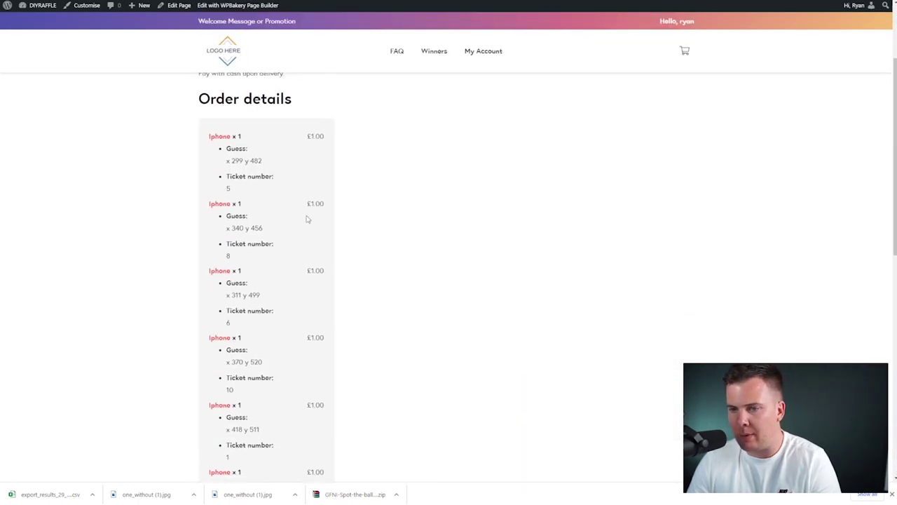
drag(220, 150, 242, 177)
click(246, 187)
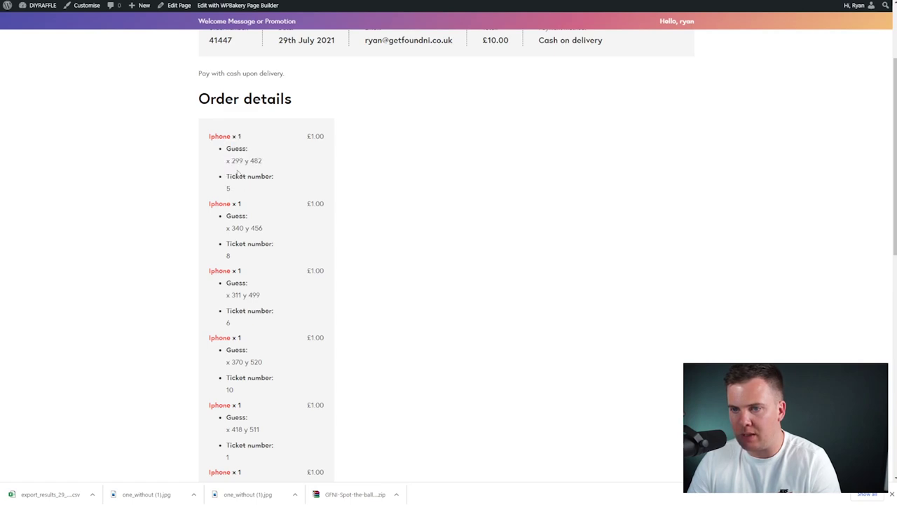
click(217, 137)
drag(416, 180, 551, 184)
click(567, 185)
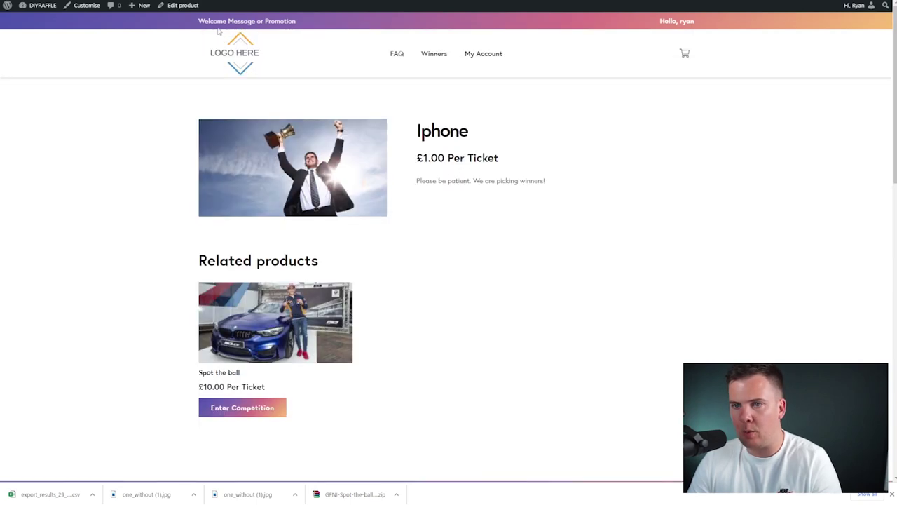
mouse_move(187, 8)
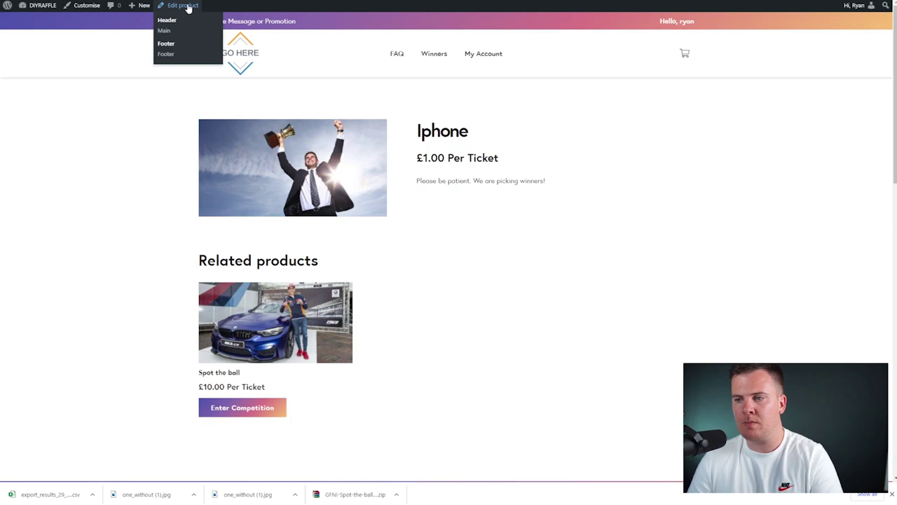
click(188, 7)
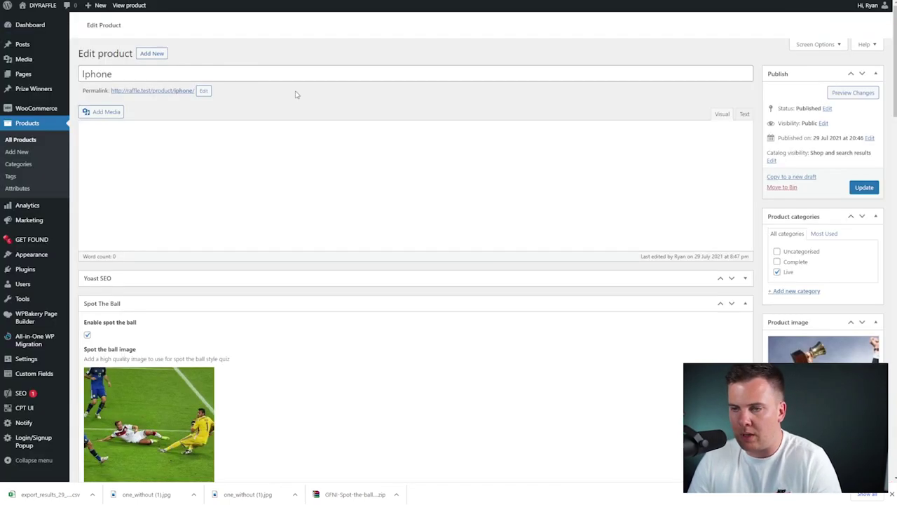
Step: Open the Spot the ball game and mark the winning ball position on the image
scroll(294, 182, down, 10)
scroll(324, 164, down, 4)
scroll(314, 166, up, 6)
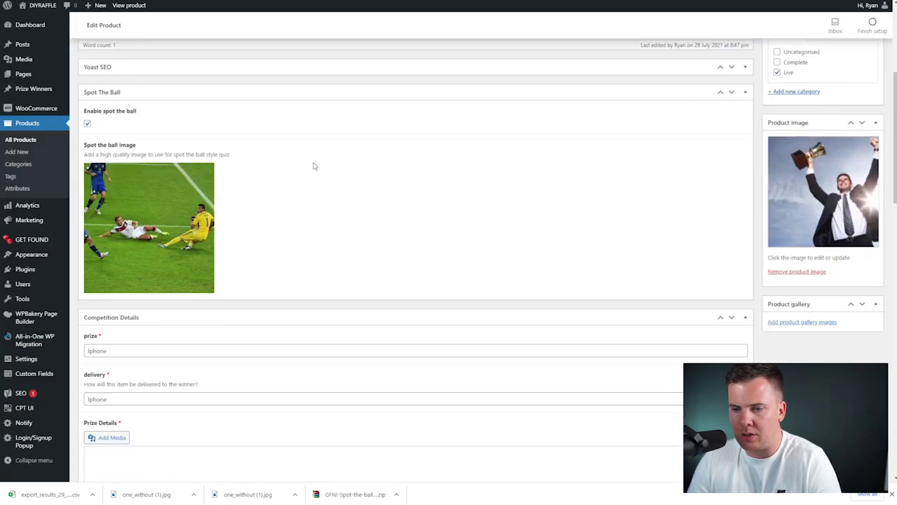
scroll(243, 195, down, 5)
scroll(244, 190, down, 8)
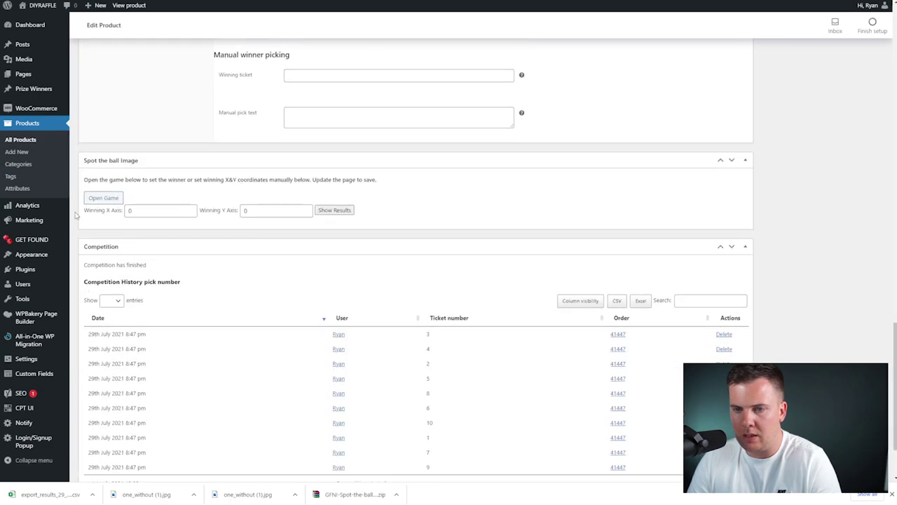
click(117, 199)
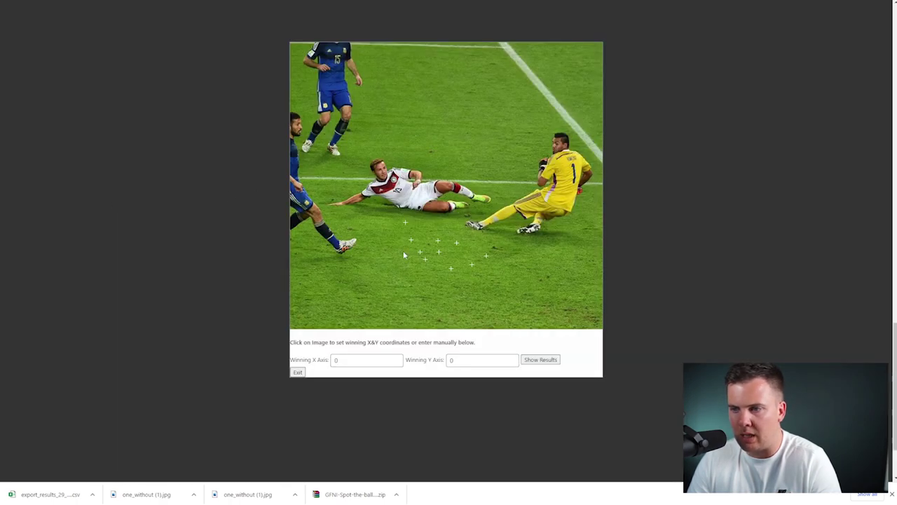
click(424, 236)
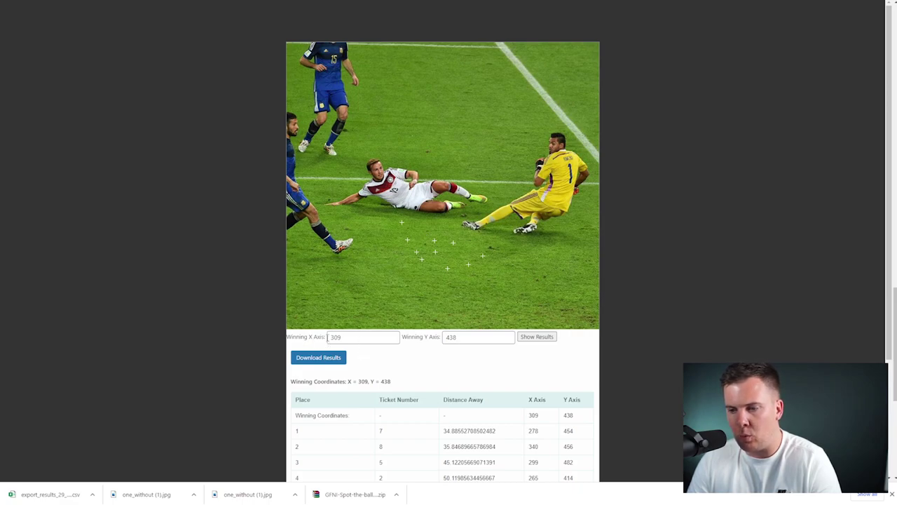
Step: Check the winning X 309 and Y 438 and download the distance-ranked results CSV
double_click(334, 337)
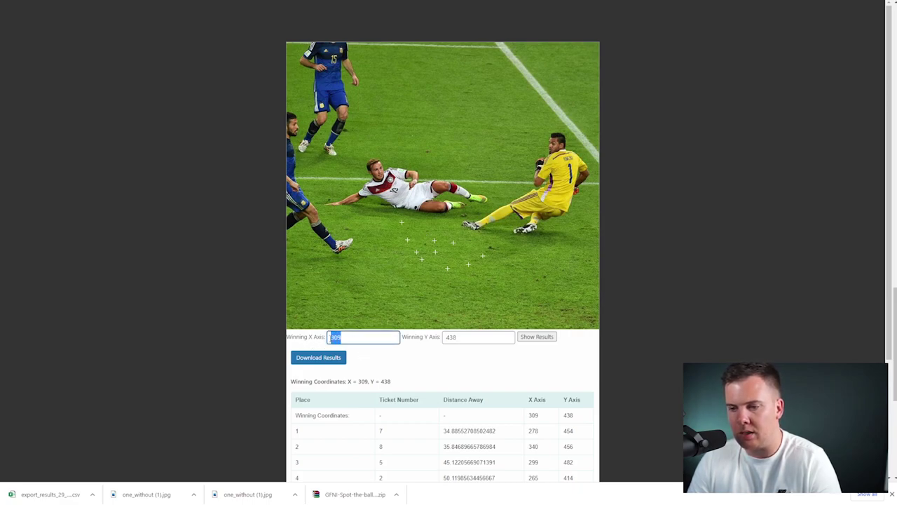
click(356, 338)
drag(452, 337, 448, 338)
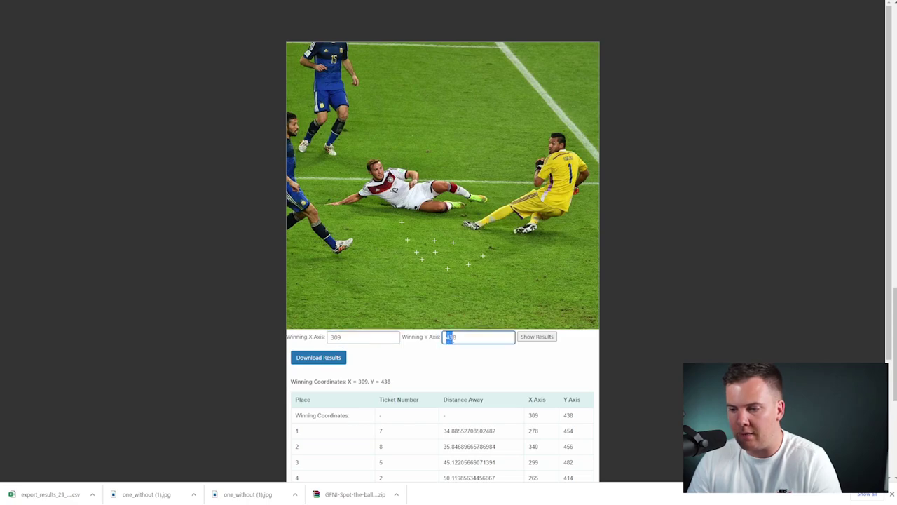
click(452, 365)
scroll(403, 351, down, 2)
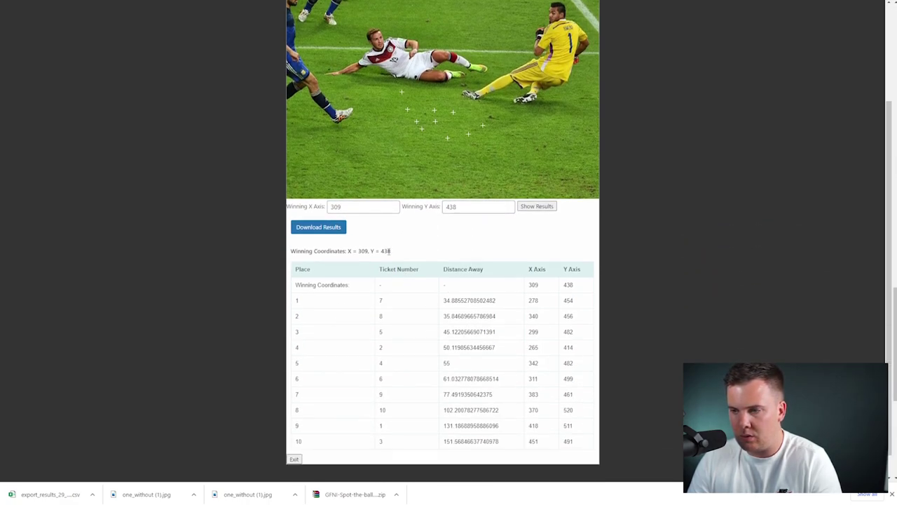
click(314, 226)
scroll(631, 225, up, 3)
scroll(495, 259, down, 3)
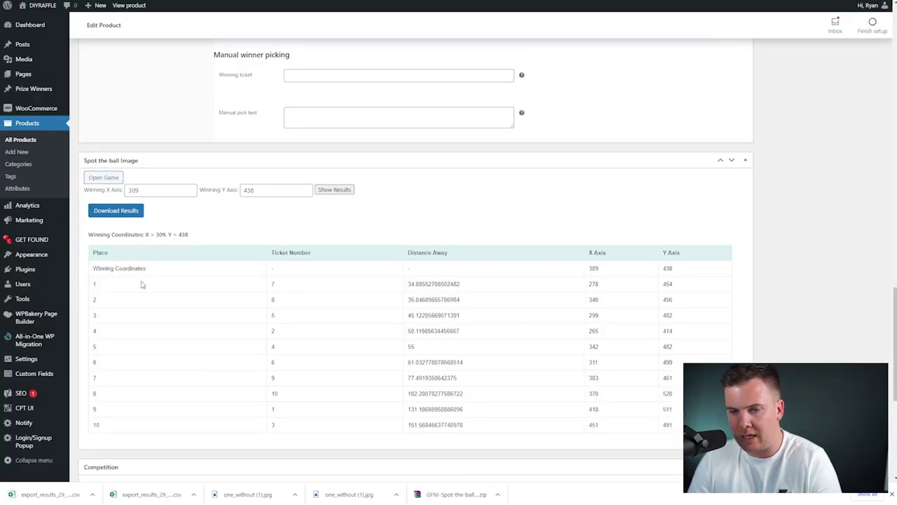
Step: Set Winning ticket to 7 and paste a draft winner message into Manual pick text
double_click(273, 284)
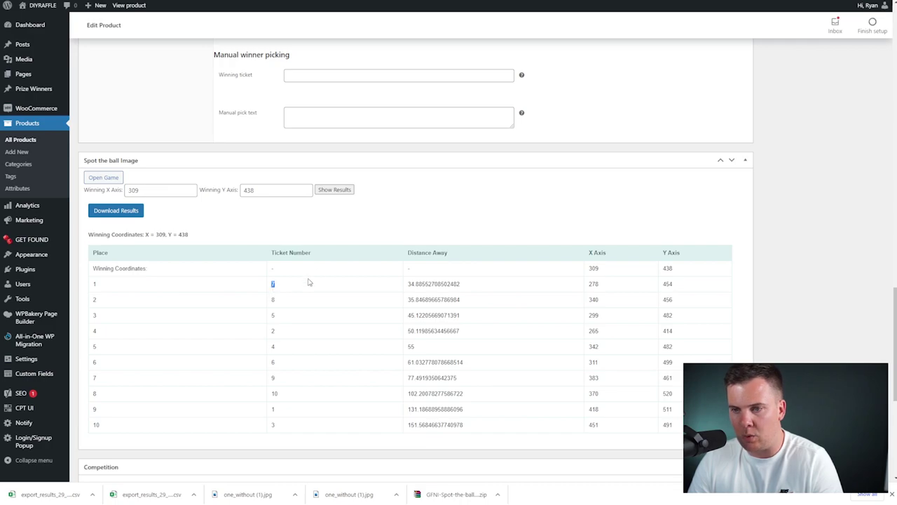
scroll(356, 230, up, 2)
click(317, 206)
click(312, 246)
text(Well done Ticket 7! Winning x309)
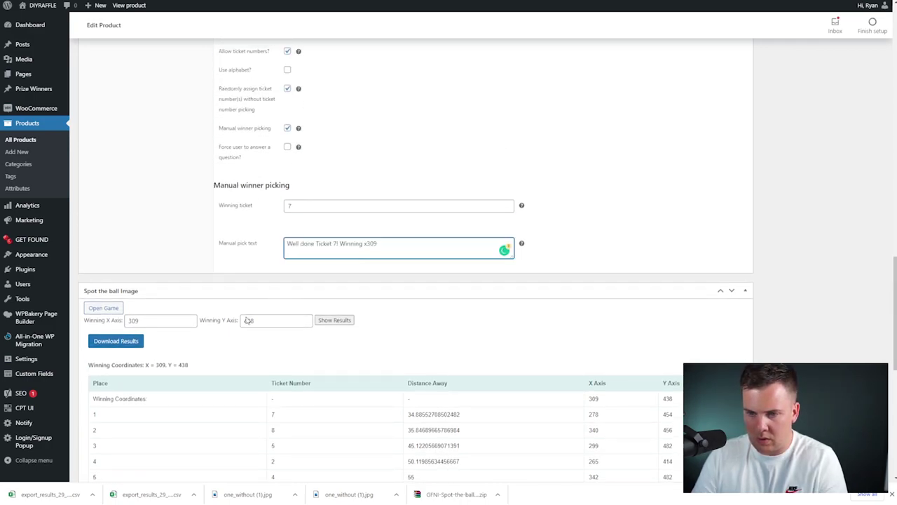
Step: Add 'Coordinates' and the Y value y438 to the winner message
double_click(127, 365)
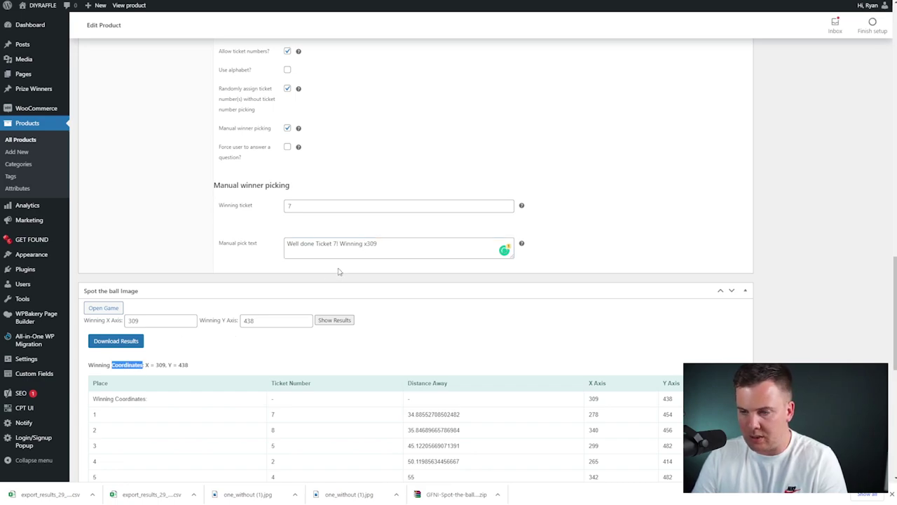
click(362, 243)
text(Coordinates)
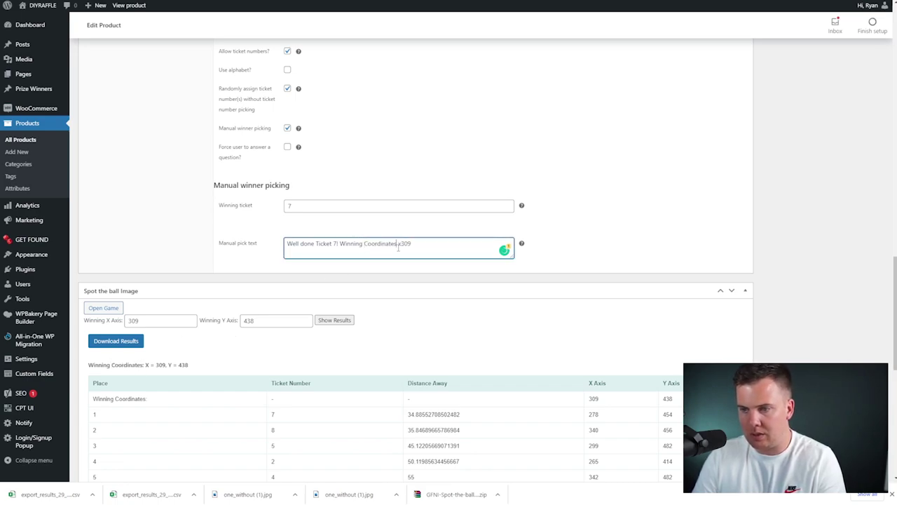
double_click(669, 399)
key(ctrl+c)
click(443, 250)
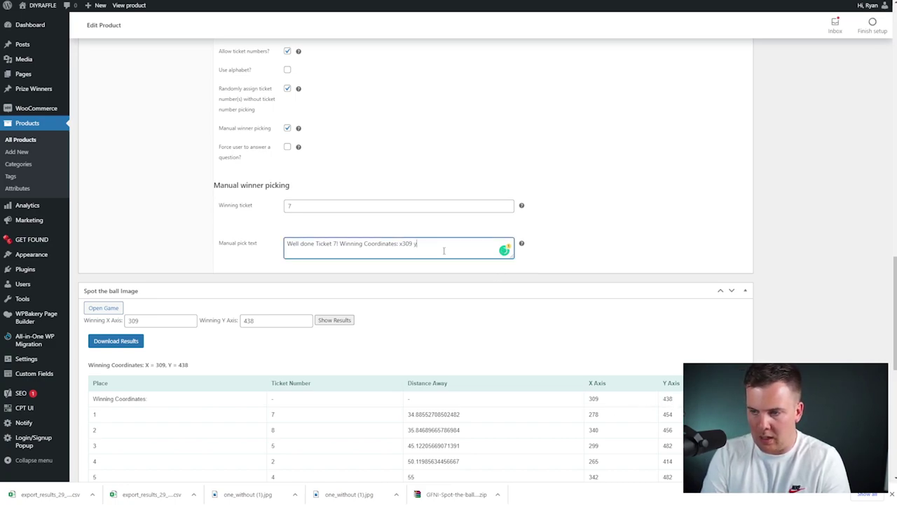
text(y)
key(ctrl+v)
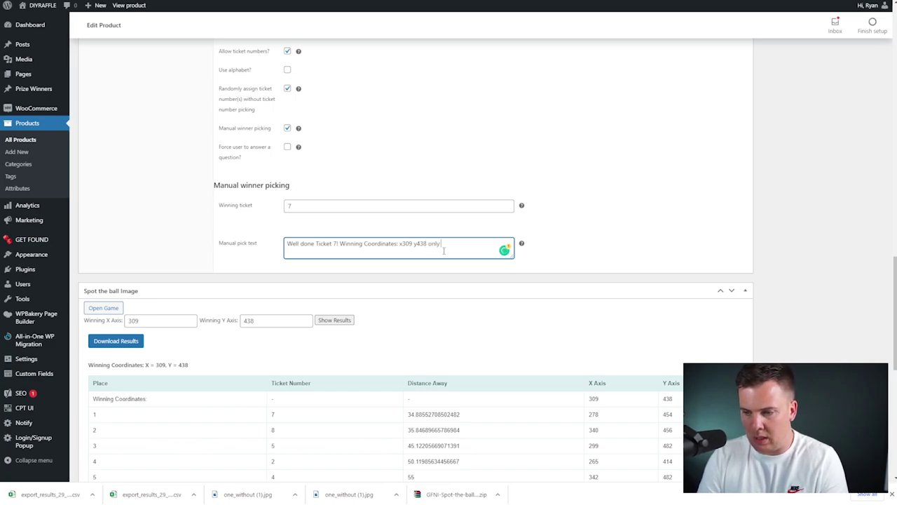
Step: Finish the message with 'only 34.88px away!', trimming the distance's extra decimals
drag(408, 414, 461, 415)
key(ctrl+c)
click(466, 247)
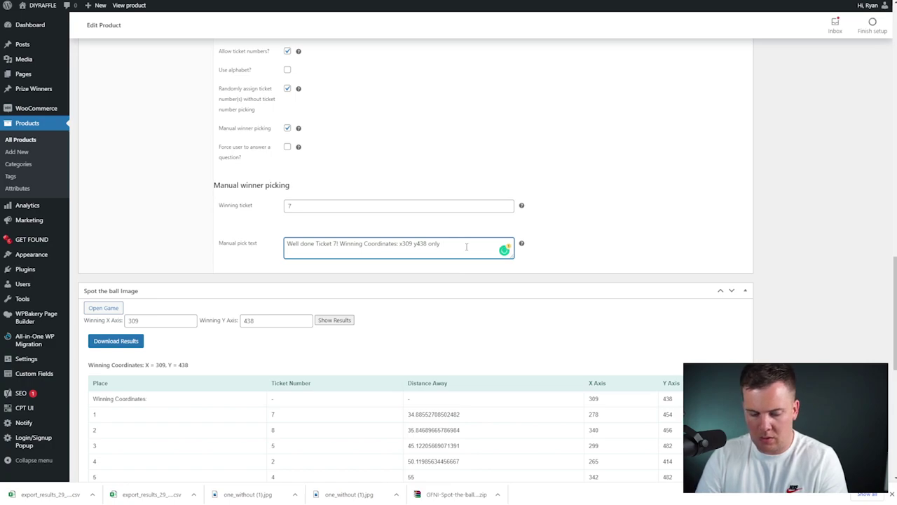
text(only)
key(ctrl+v)
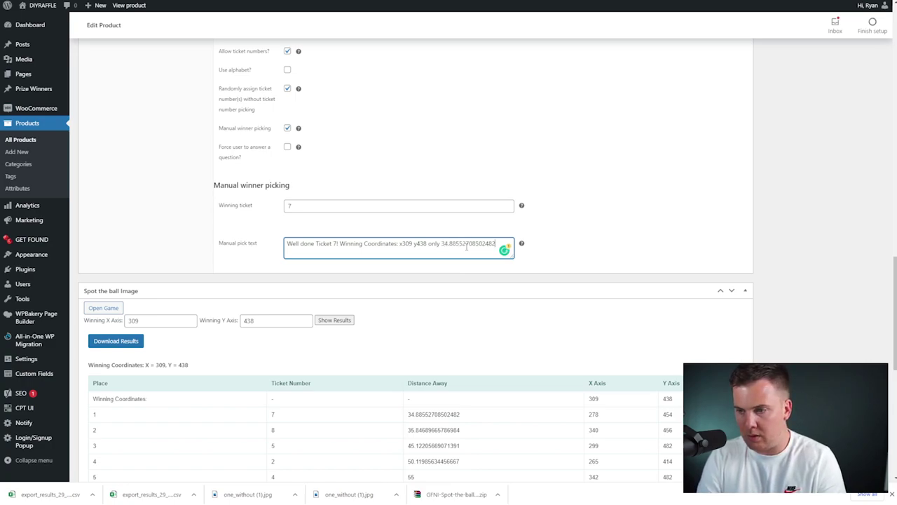
drag(463, 244, 496, 244)
key(BackSpace)
text(px away!)
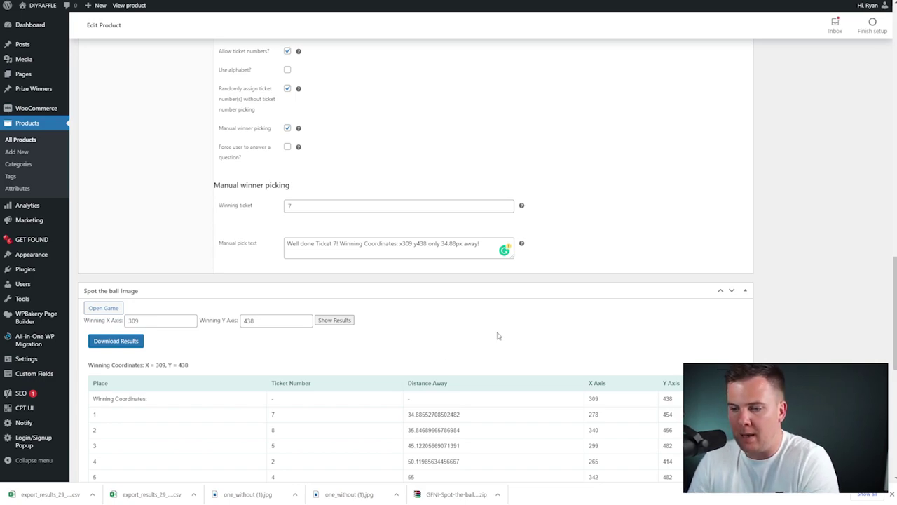
scroll(497, 334, down, 3)
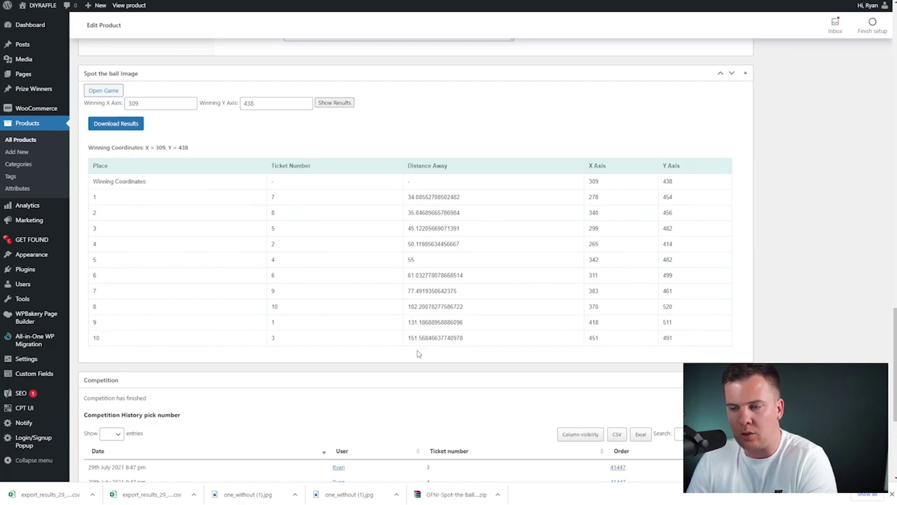
scroll(315, 208, up, 1)
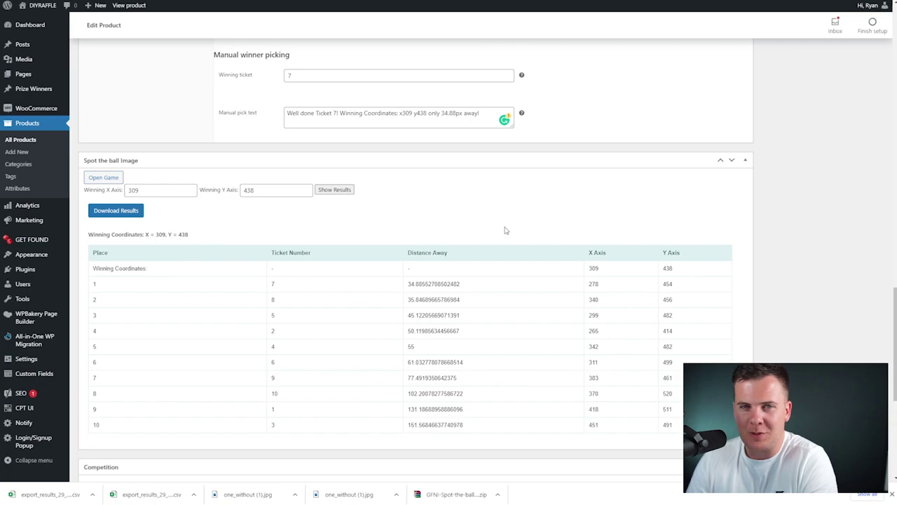
scroll(490, 206, up, 1)
scroll(519, 210, up, 1)
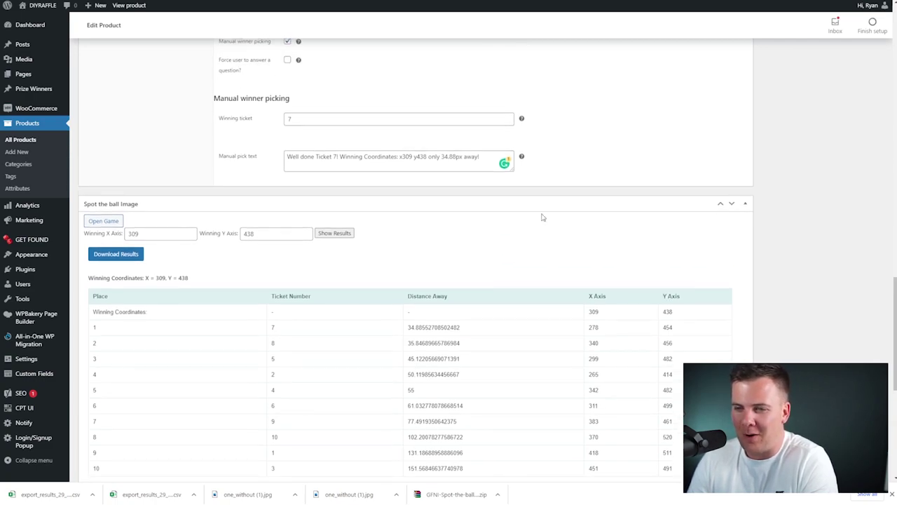
scroll(491, 277, up, 1)
scroll(692, 260, up, 3)
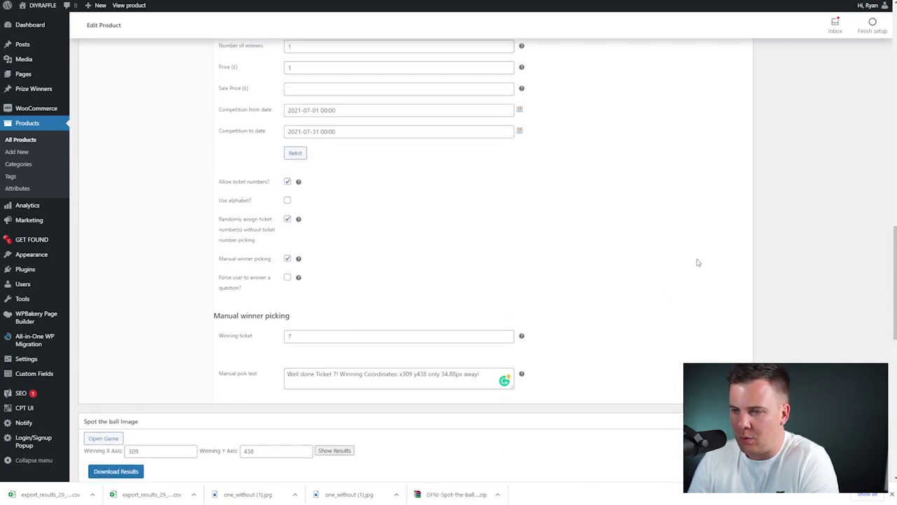
Step: Update the Iphone product and view its store page
scroll(763, 220, up, 8)
scroll(852, 180, up, 5)
click(863, 187)
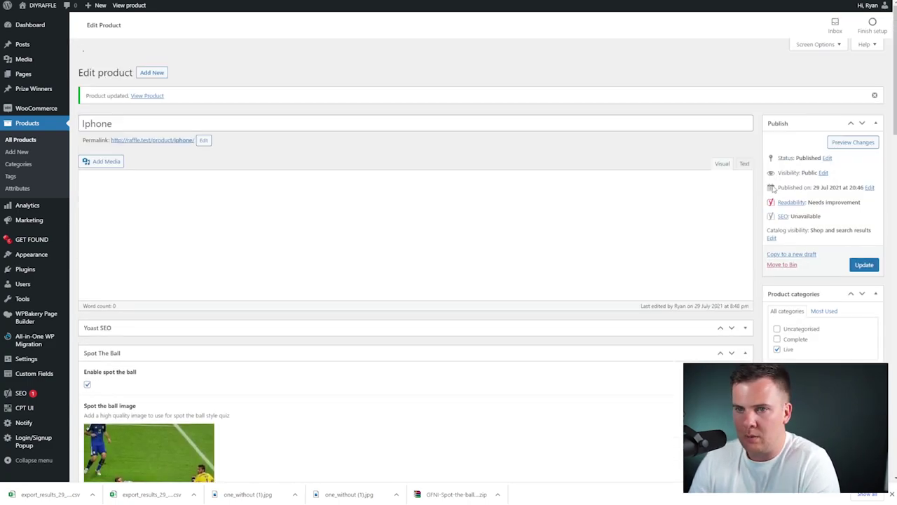
click(148, 77)
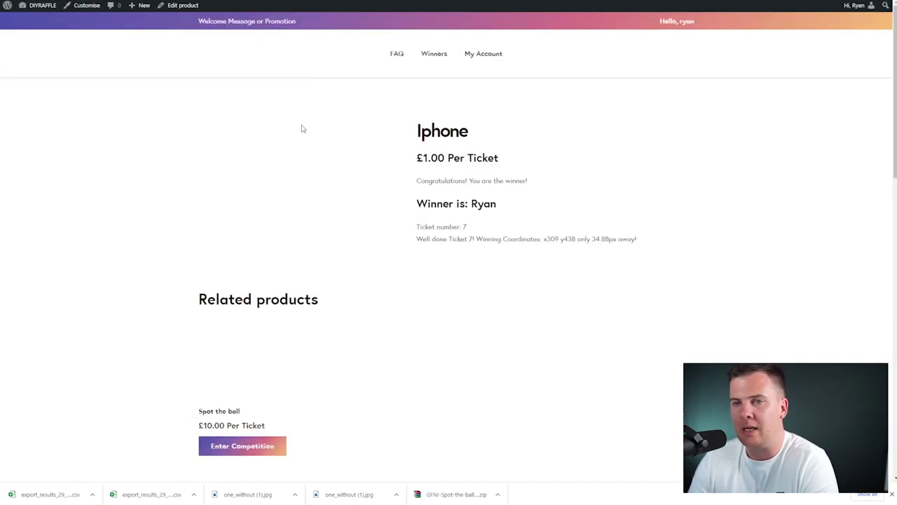
Step: Check the page announces ticket 7 as winner with the x309 y438 coordinates message
drag(420, 203, 520, 212)
click(456, 224)
triple_click(417, 227)
click(417, 232)
drag(319, 300, 492, 239)
double_click(552, 239)
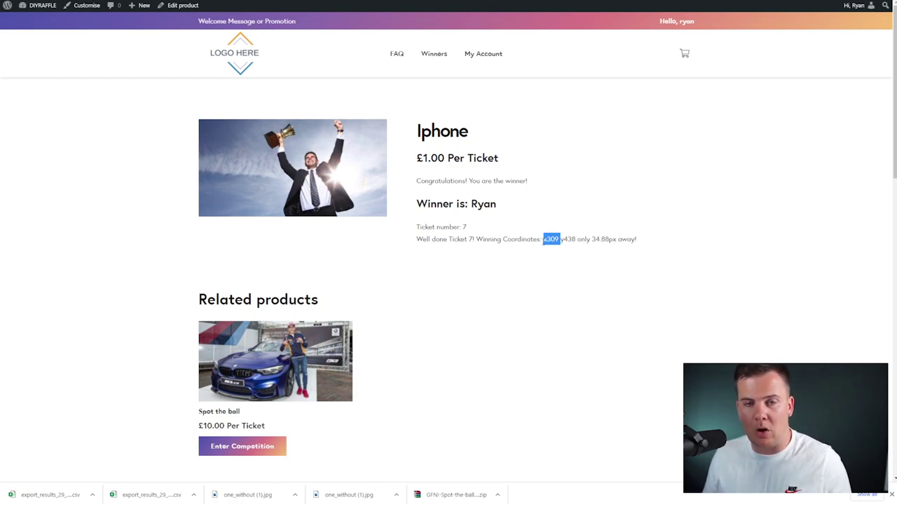